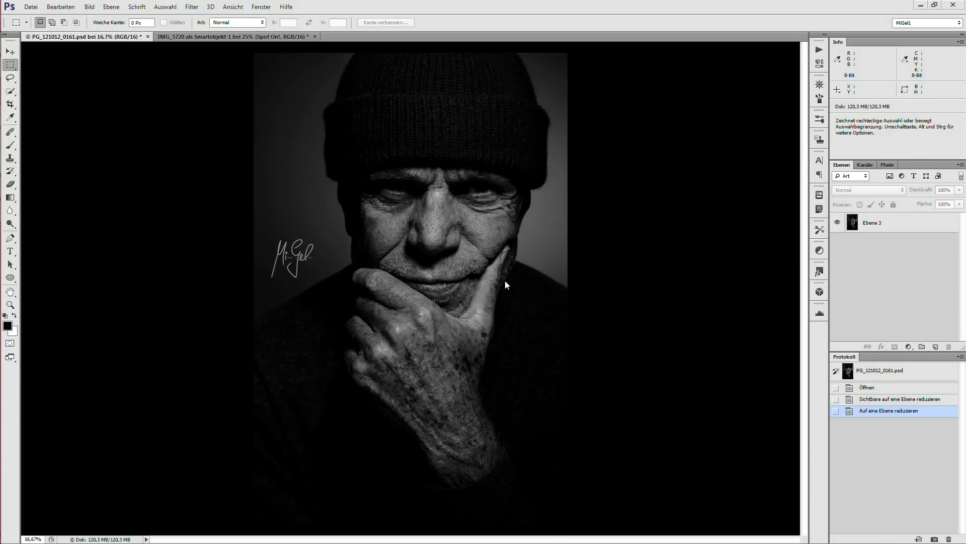
# Step: Close the old-man portrait without saving, then show and delete the Spot On! group
pyautogui.click(148, 37)
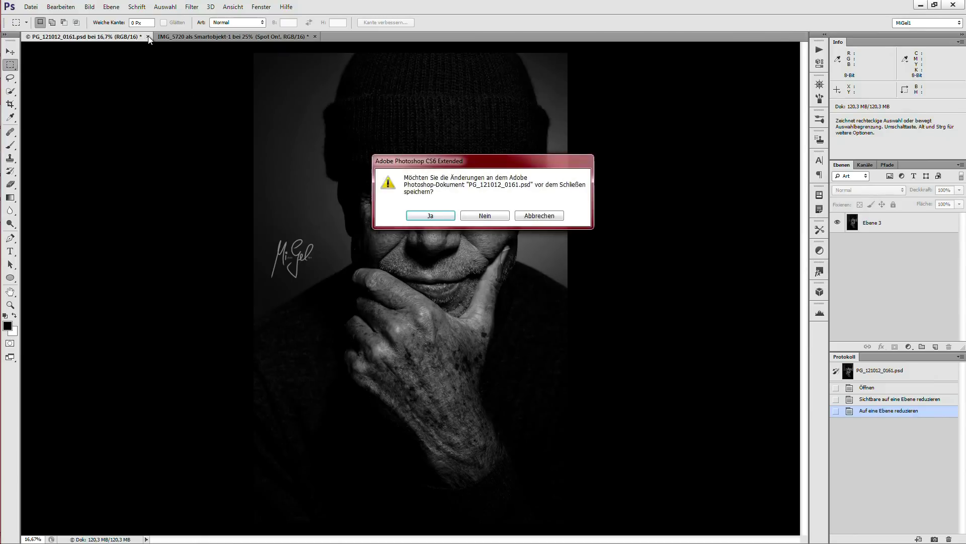
pyautogui.click(484, 216)
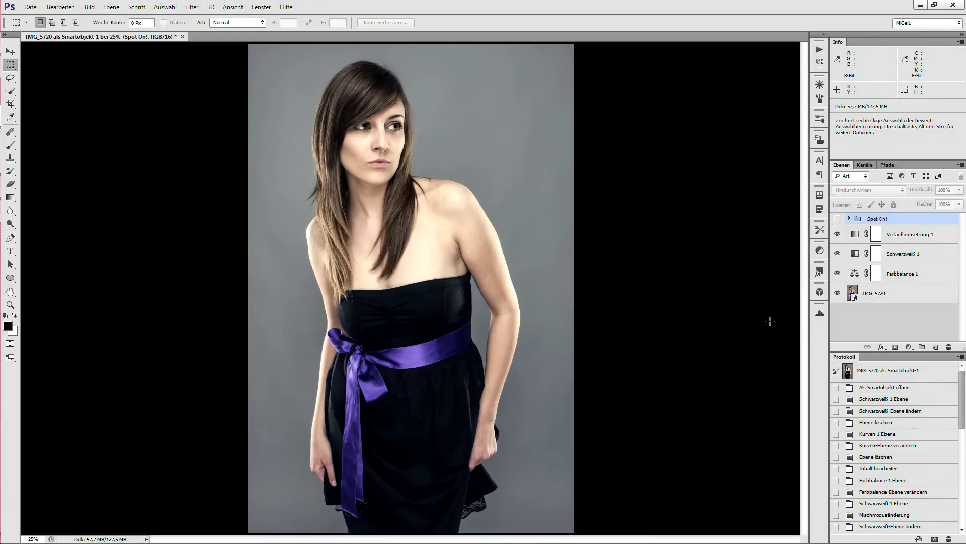
pyautogui.click(838, 219)
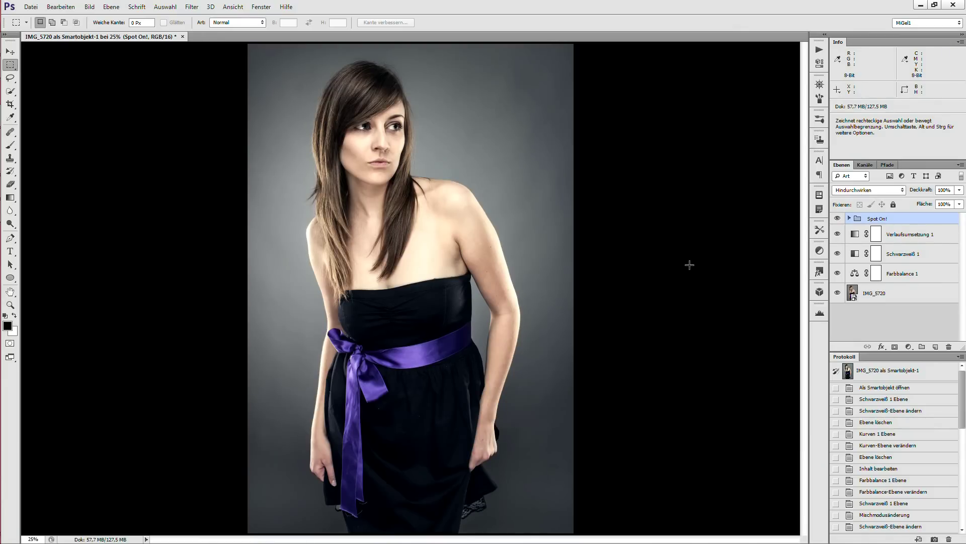
pyautogui.moveTo(919, 220); pyautogui.dragTo(949, 347)
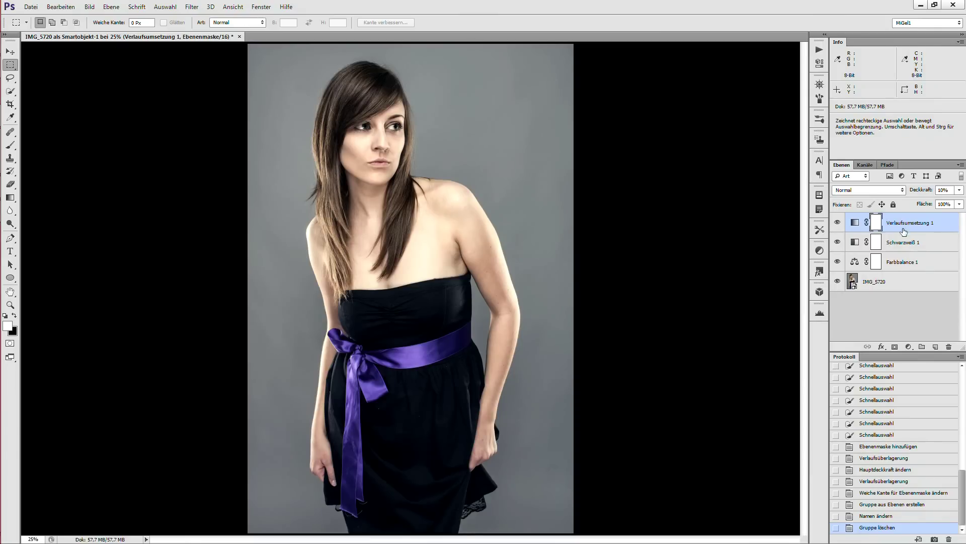
# Step: With the top Verlaufsumsetzung 1 layer selected, stamp all visible layers into a new Ebene 1
pyautogui.click(896, 287)
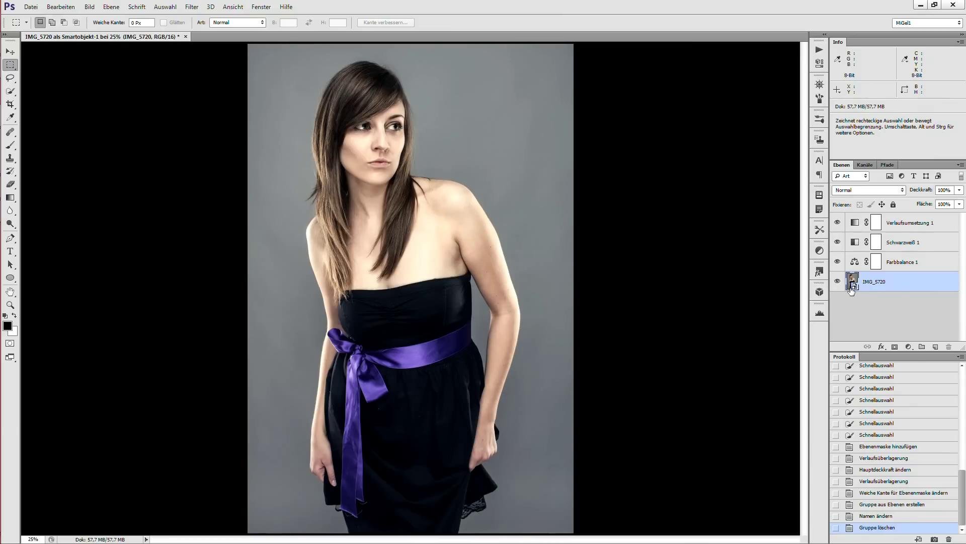
pyautogui.click(926, 217)
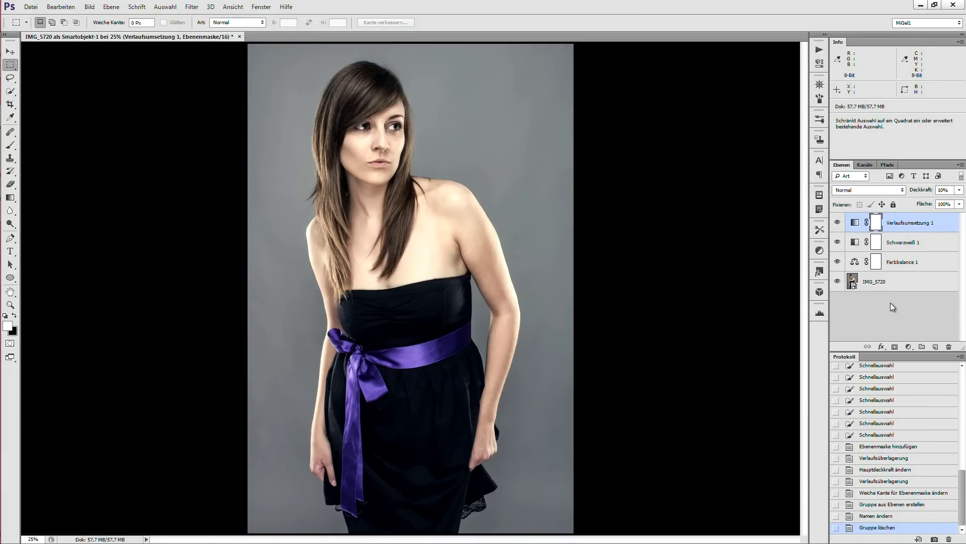
pyautogui.hotkey('ctrl', 'shift', 'alt', 'e')
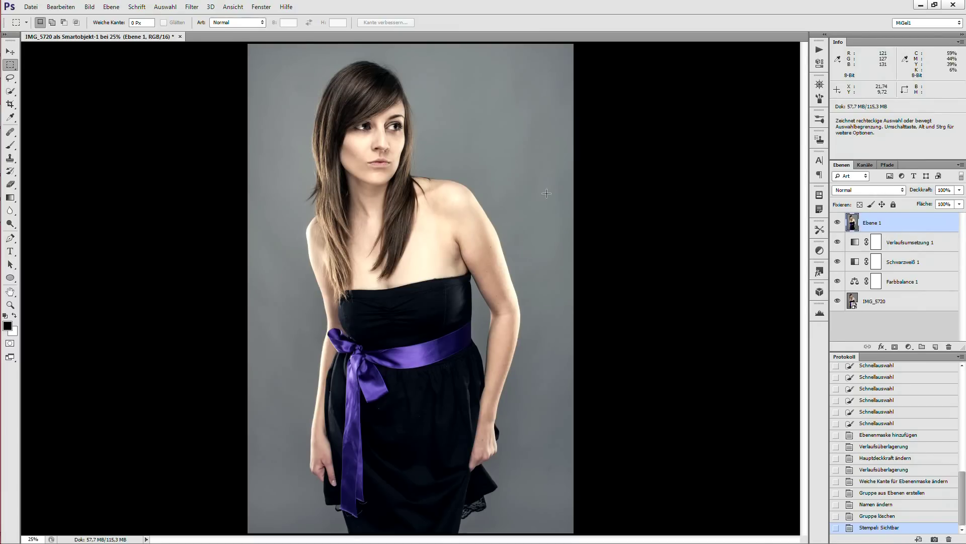
# Step: Toggle Ebene 1's visibility to compare, choose the Brush, and add a layer mask to Ebene 1
pyautogui.click(837, 223)
pyautogui.click(837, 223)
pyautogui.click(837, 222)
pyautogui.press('b')
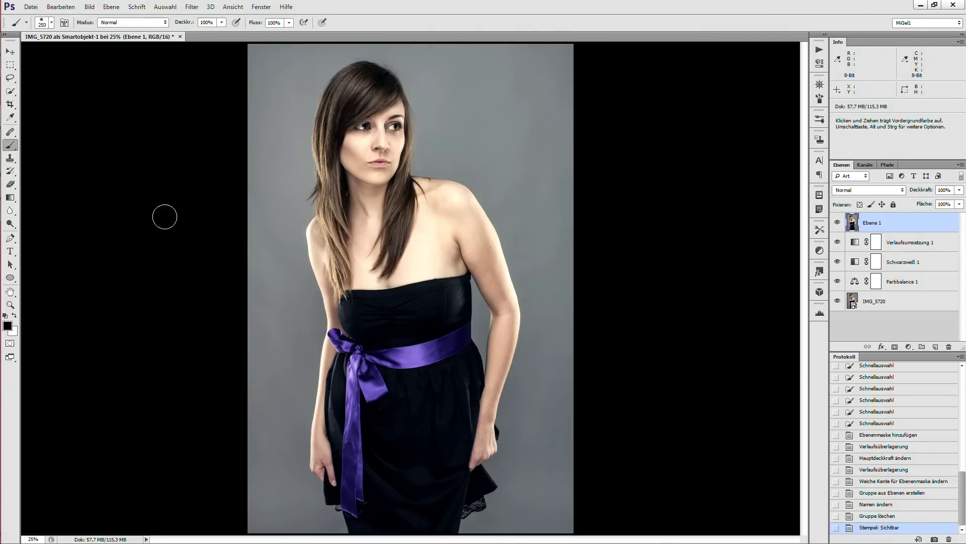
pyautogui.click(895, 347)
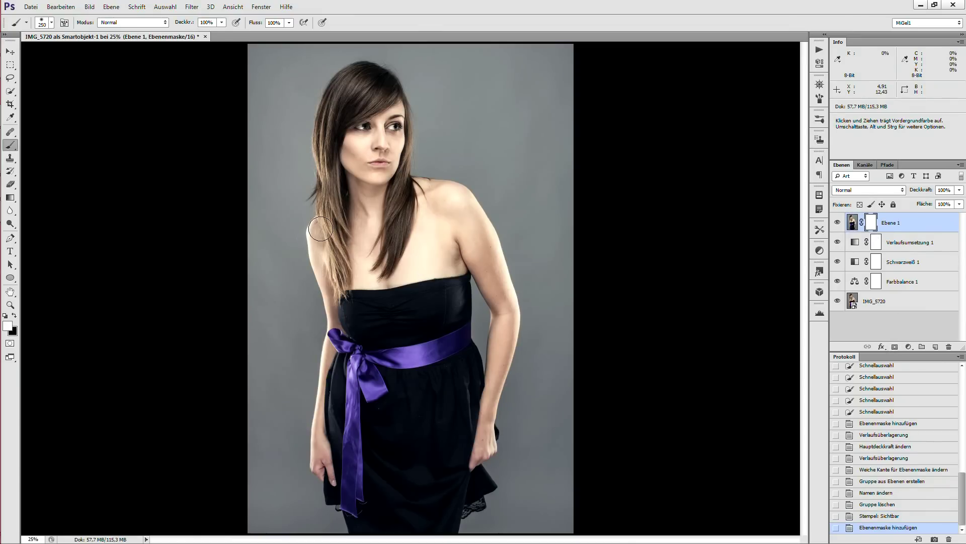
# Step: Paint black over the woman on the mask with brushes from 600 down to 200 px
pyautogui.press('x')
pyautogui.press(']')
pyautogui.press(']')
pyautogui.press(']')
pyautogui.press('[')
pyautogui.press('[')
pyautogui.click(378, 215)
pyautogui.press(']')
pyautogui.press(']')
pyautogui.press(']')
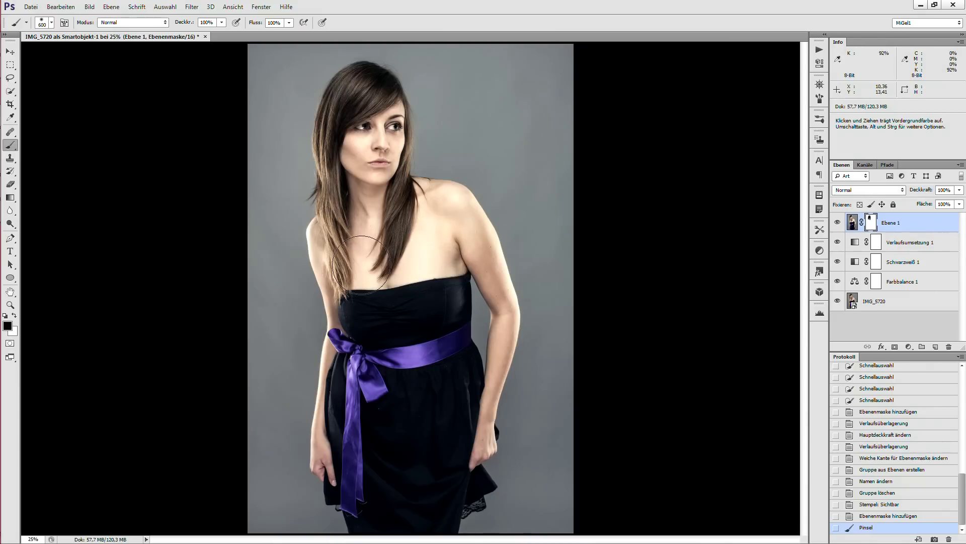
pyautogui.moveTo(359, 280); pyautogui.dragTo(352, 242)
pyautogui.press('[')
pyautogui.moveTo(350, 282); pyautogui.dragTo(339, 448)
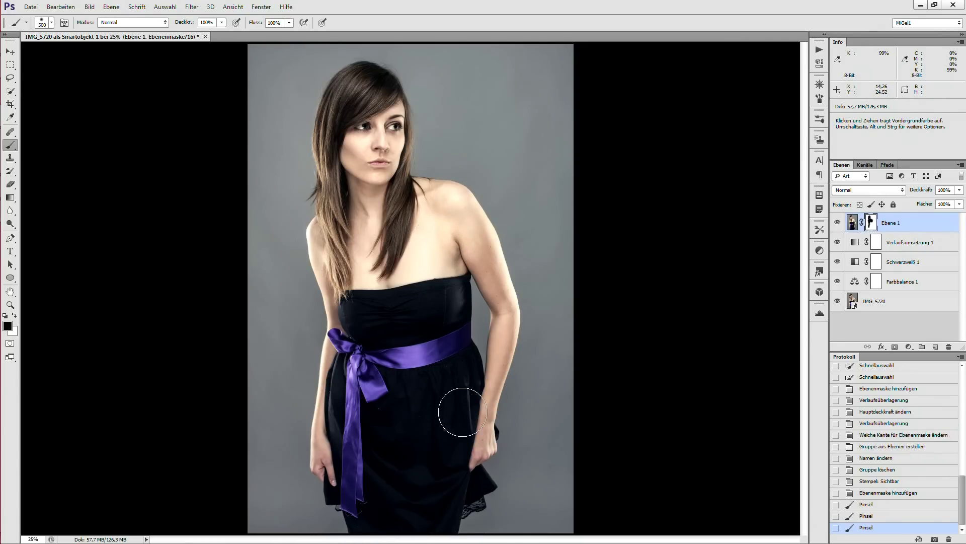
pyautogui.press('[')
pyautogui.press('[')
pyautogui.press('[')
pyautogui.click(453, 447)
pyautogui.moveTo(449, 475); pyautogui.dragTo(466, 478)
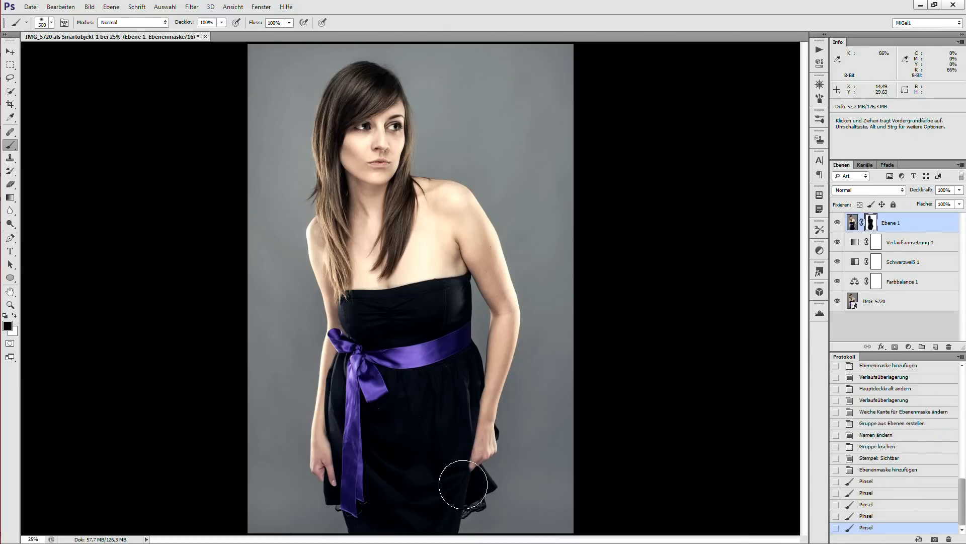
pyautogui.press('[')
pyautogui.press('[')
pyautogui.moveTo(432, 190); pyautogui.dragTo(421, 190)
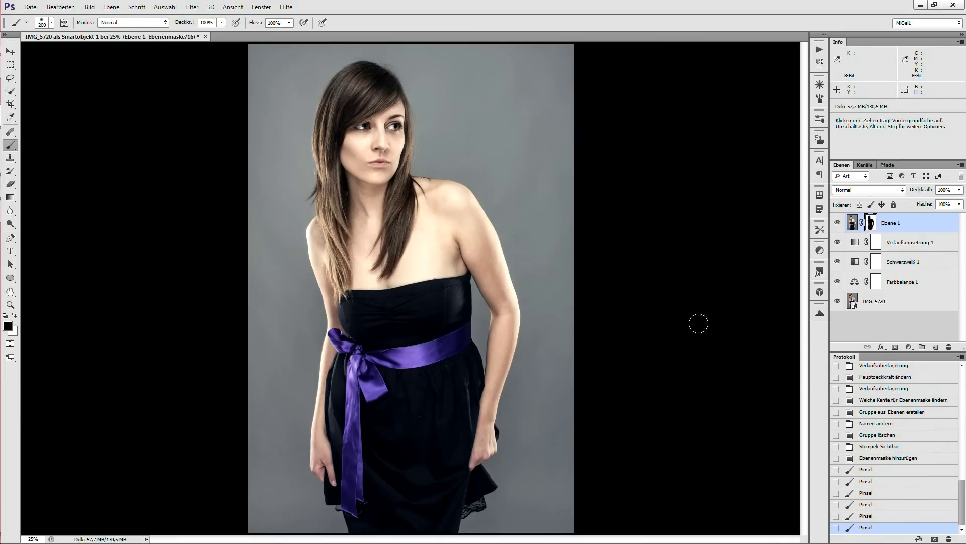
# Step: View the mask alone and fill grey gaps at cheek, back, legs and arm
pyautogui.keyDown('alt'); pyautogui.click(871, 222); pyautogui.keyUp('alt')
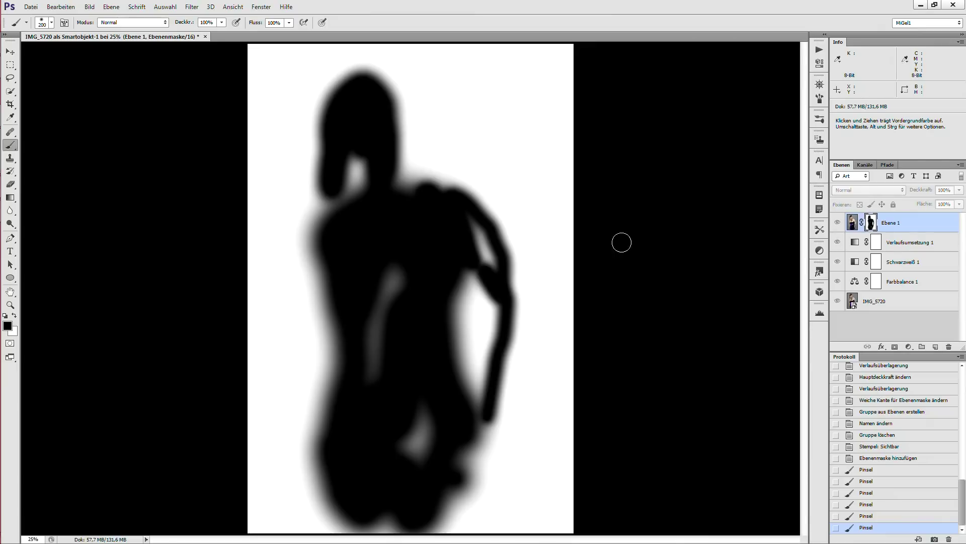
pyautogui.moveTo(358, 195); pyautogui.dragTo(345, 188)
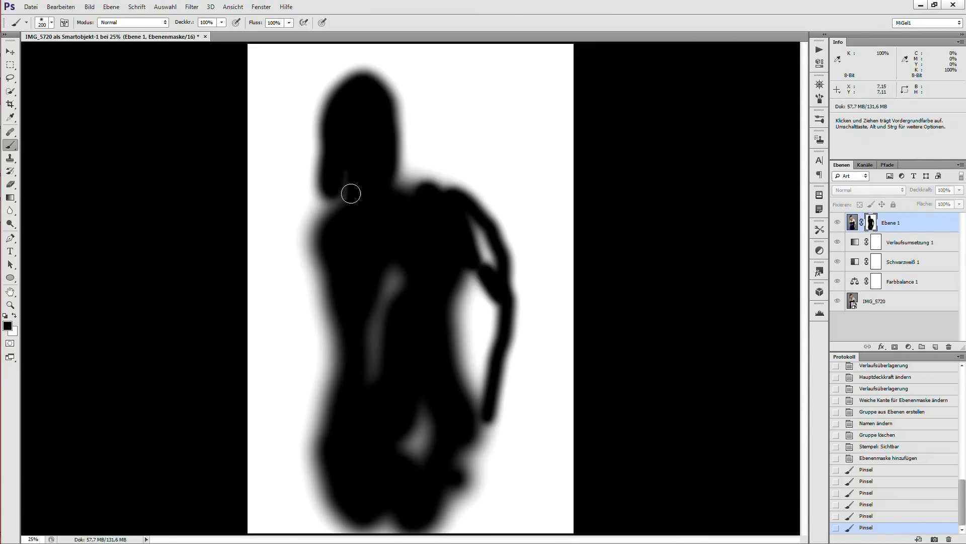
pyautogui.moveTo(398, 272); pyautogui.dragTo(375, 390)
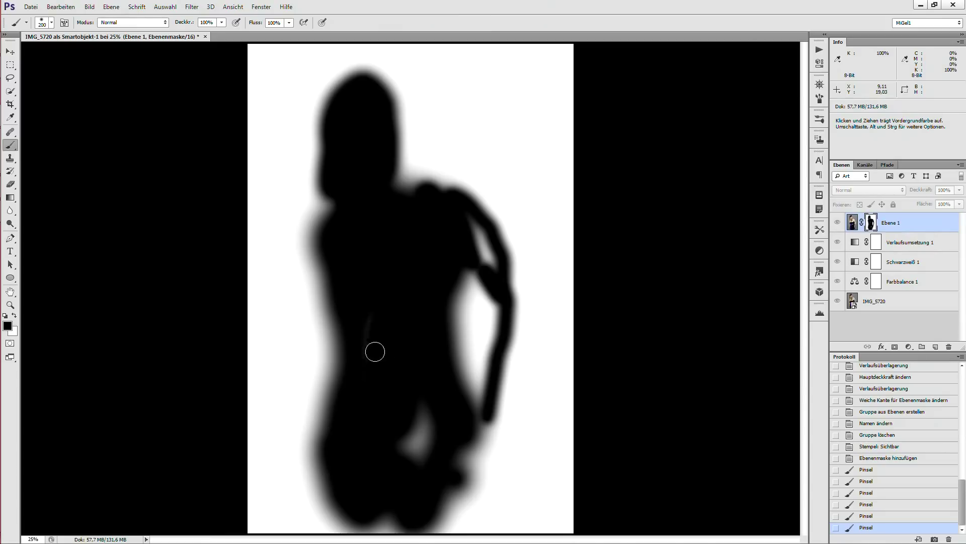
pyautogui.moveTo(418, 499); pyautogui.dragTo(427, 448)
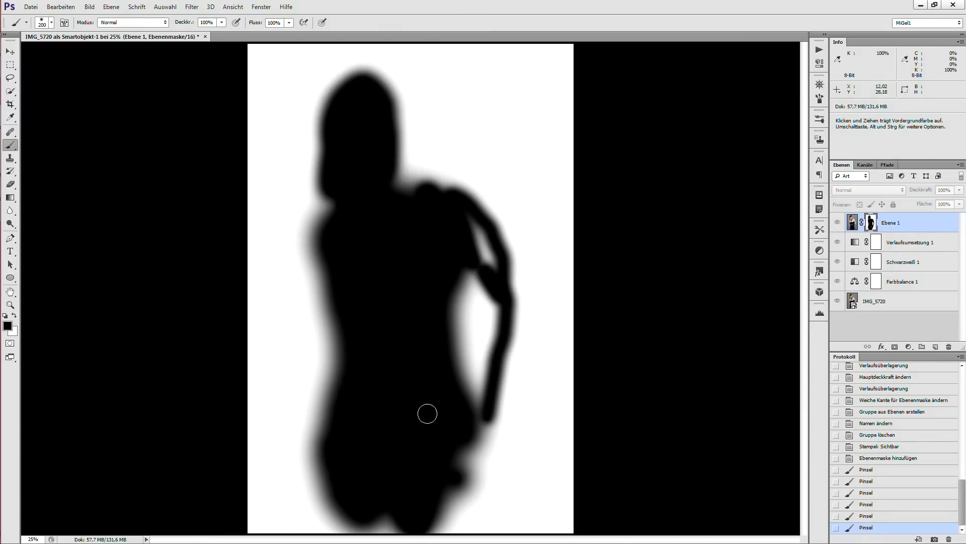
pyautogui.moveTo(502, 276); pyautogui.dragTo(472, 226)
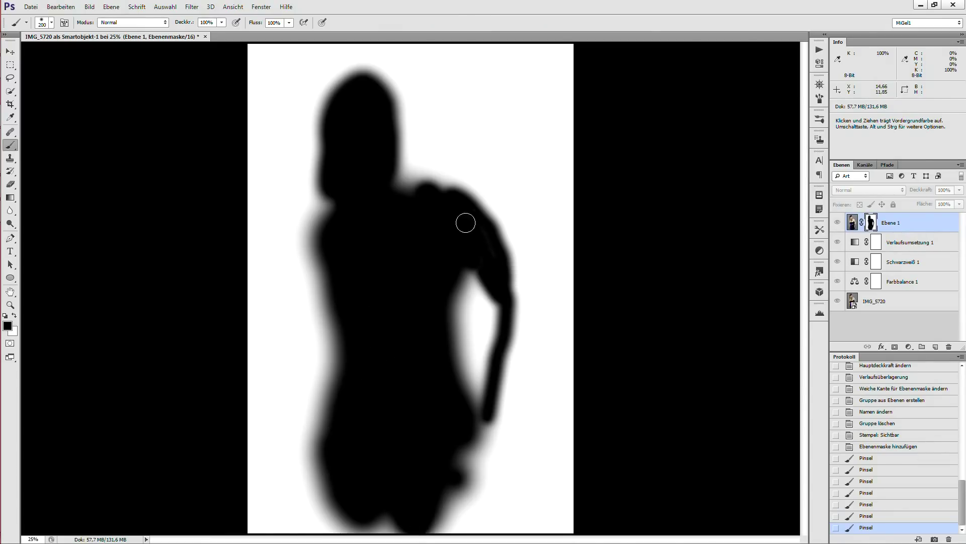
pyautogui.moveTo(500, 284); pyautogui.dragTo(459, 250)
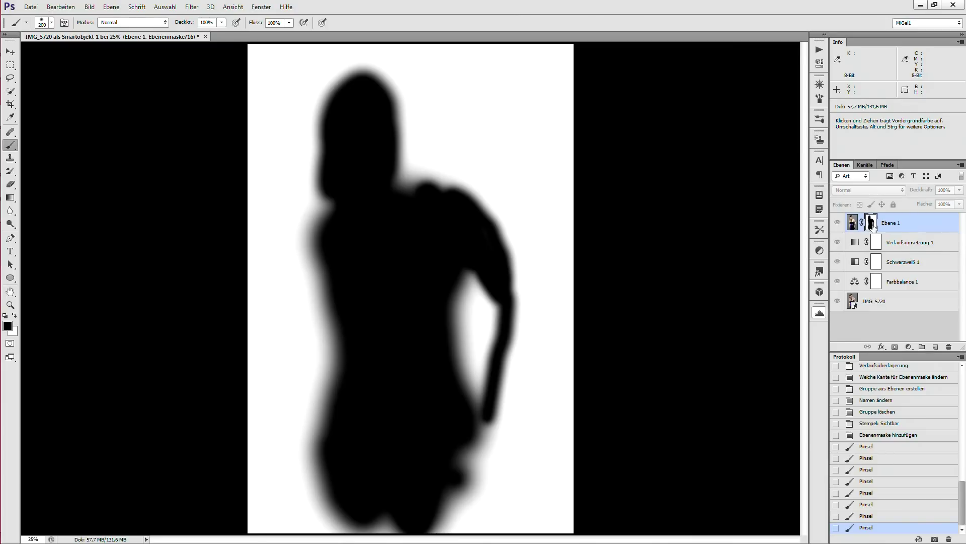
pyautogui.keyDown('alt'); pyautogui.click(872, 223); pyautogui.keyUp('alt')
# Step: Give Ebene 1 a Verlaufsüberlagerung layer style: white-to-black, Linear, 90°, 100%
pyautogui.hotkey('ctrl', '2')
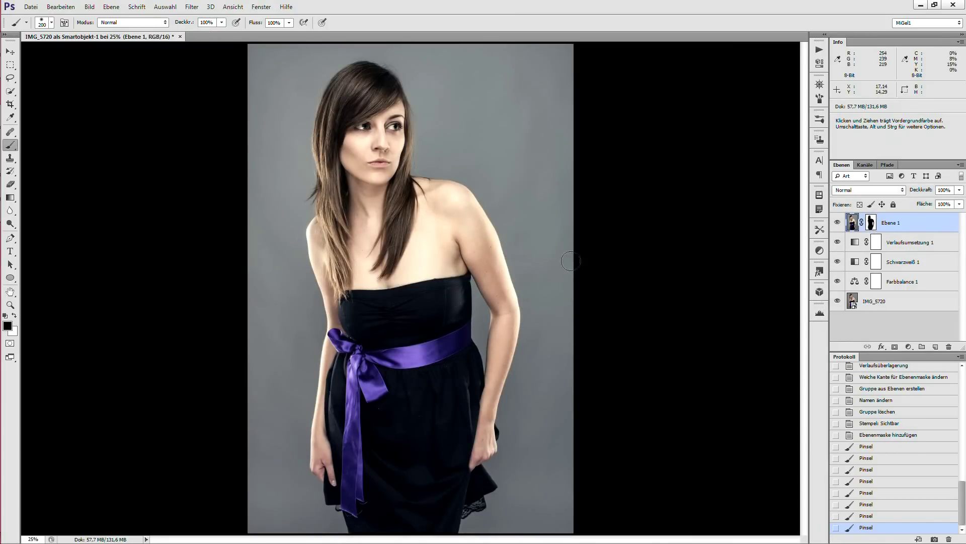
pyautogui.doubleClick(922, 225)
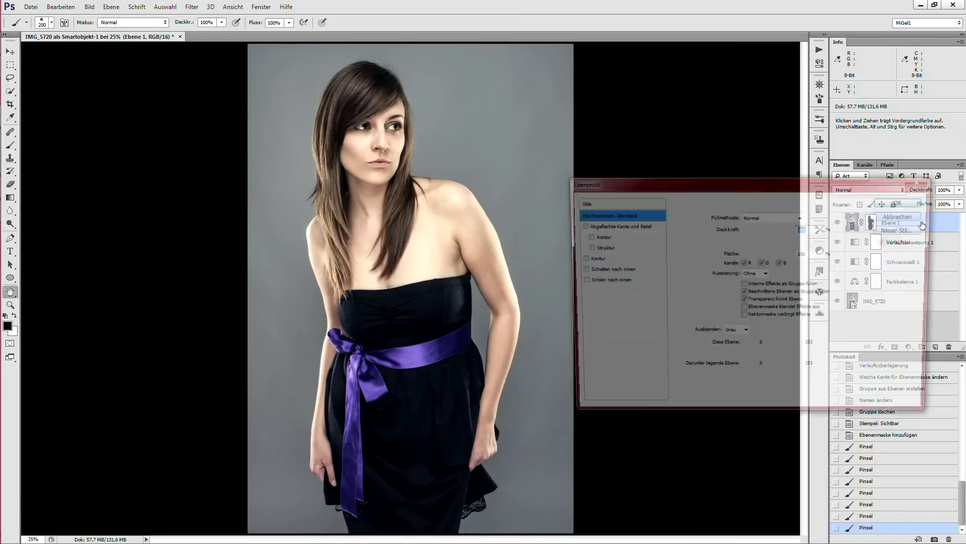
pyautogui.moveTo(764, 185); pyautogui.dragTo(568, 187)
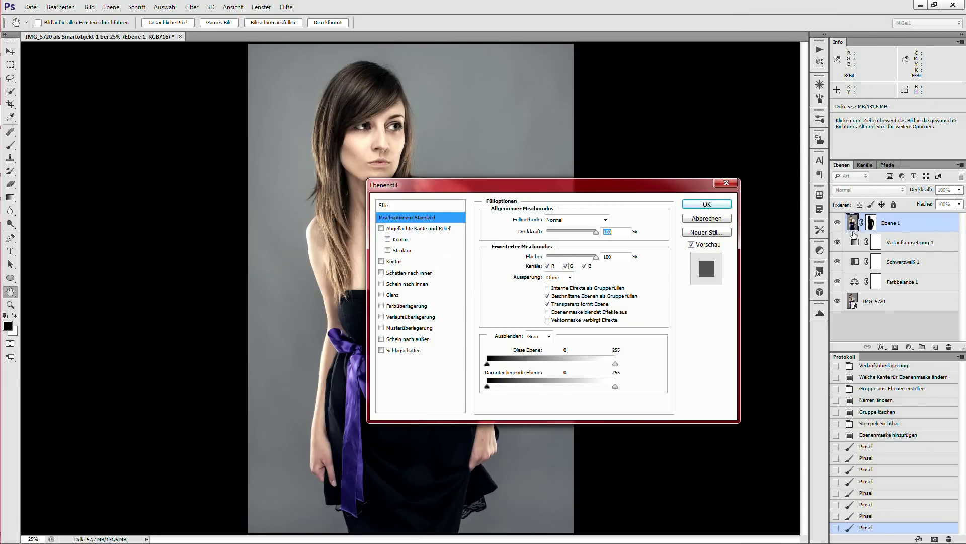
pyautogui.moveTo(448, 184)
pyautogui.mouseDown()
pyautogui.moveTo(407, 152)
pyautogui.moveTo(577, 115)
pyautogui.mouseUp()
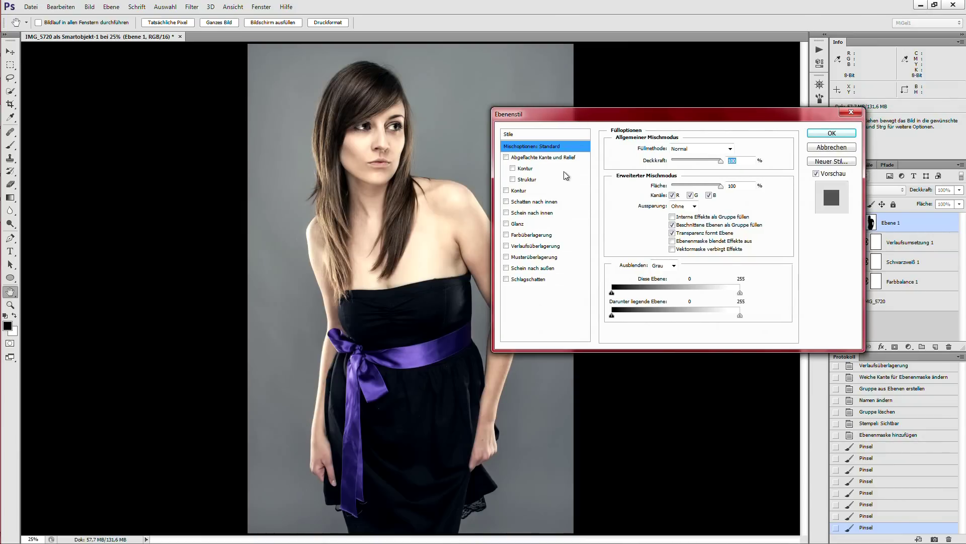
pyautogui.click(541, 246)
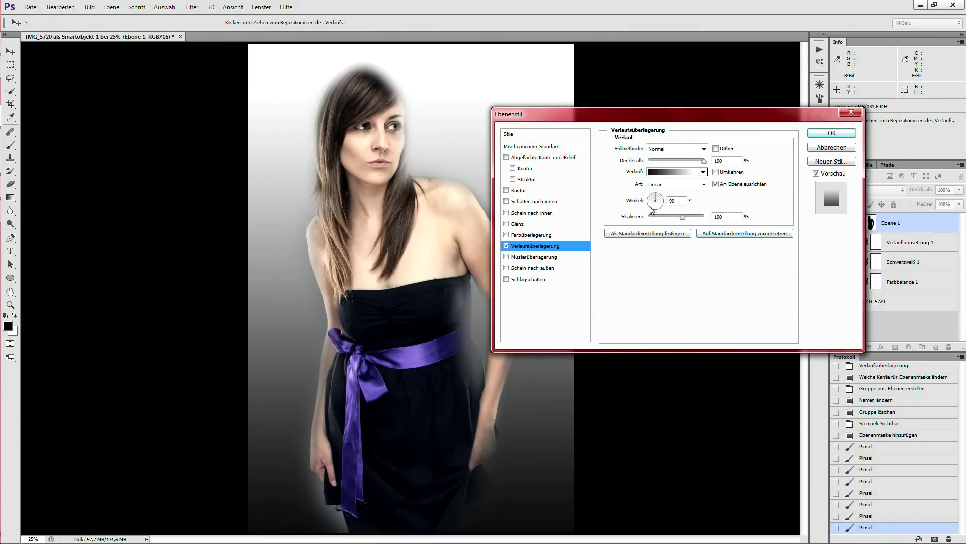
pyautogui.moveTo(647, 115); pyautogui.dragTo(714, 124)
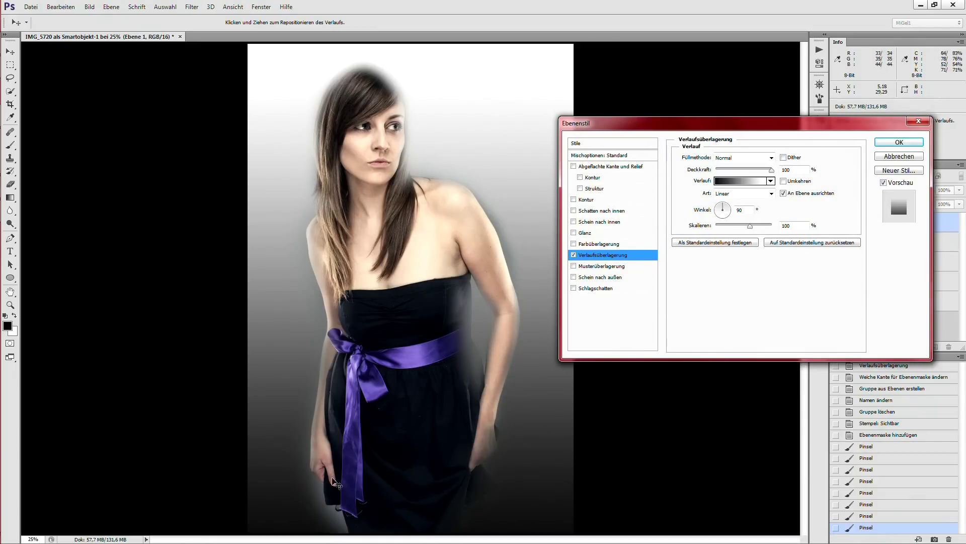
pyautogui.click(707, 248)
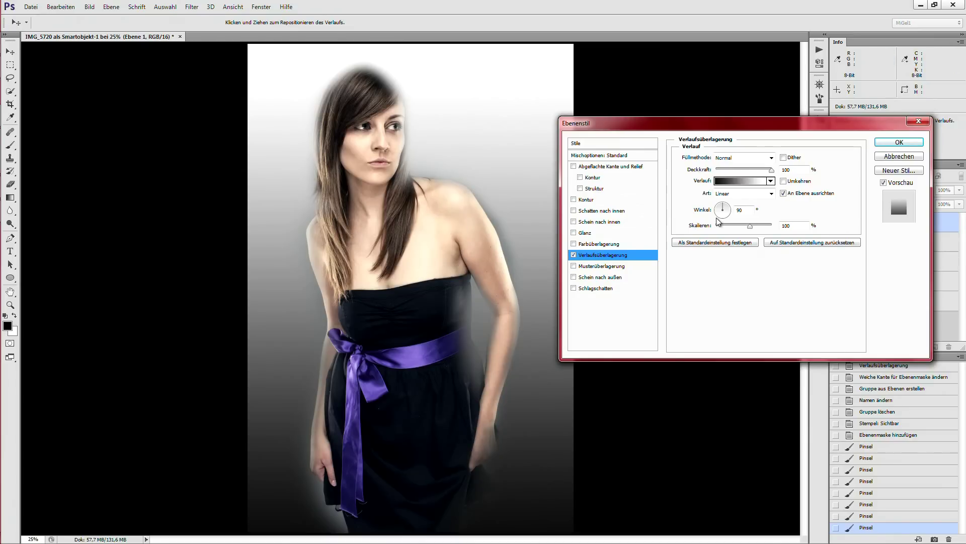
pyautogui.moveTo(770, 133); pyautogui.dragTo(768, 153)
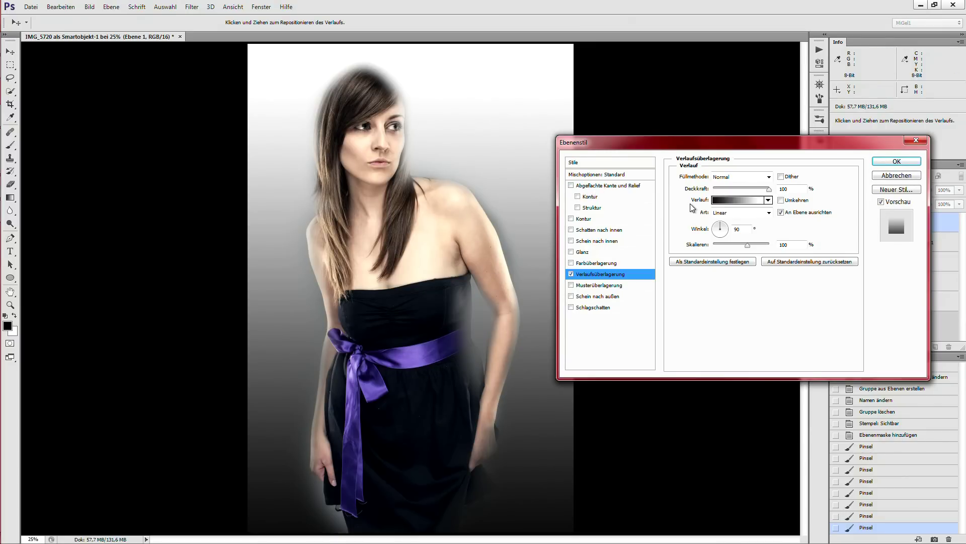
# Step: Change the gradient overlay style to Radial and tick Reverse so the edges darken
pyautogui.click(768, 201)
pyautogui.click(769, 202)
pyautogui.click(769, 214)
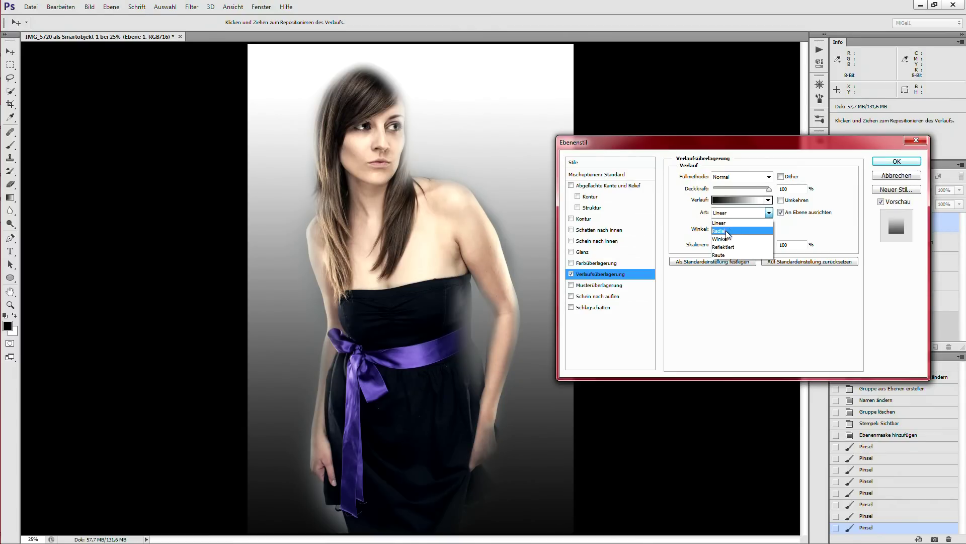
pyautogui.click(727, 231)
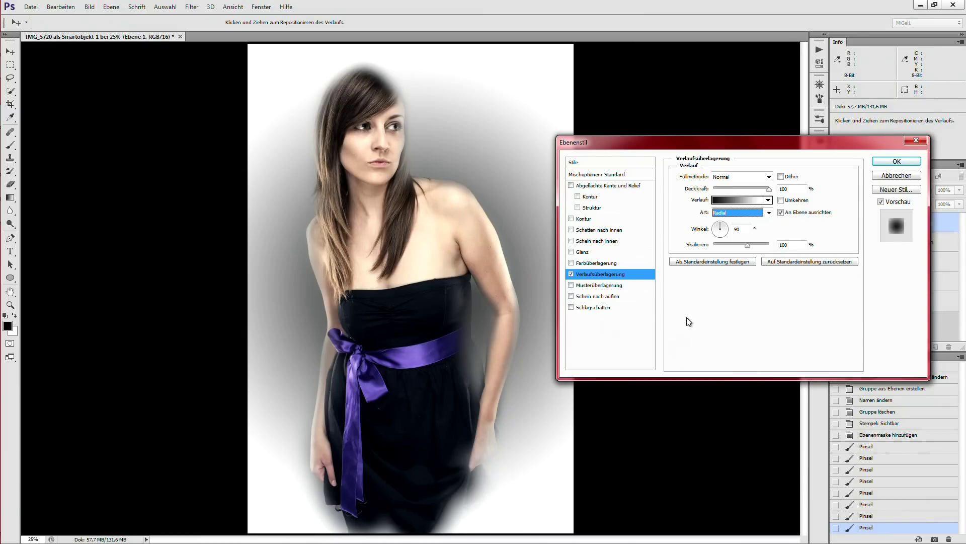
pyautogui.click(780, 199)
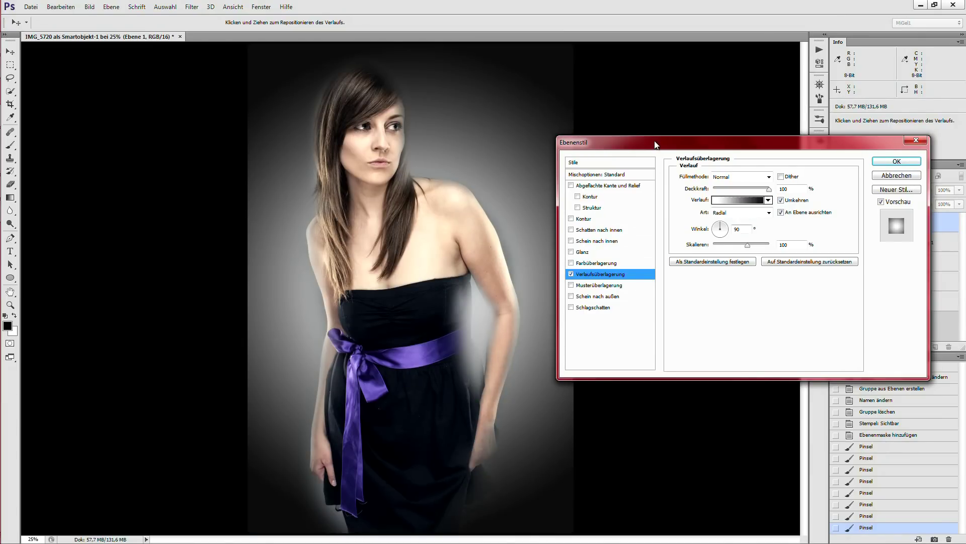
pyautogui.moveTo(656, 144); pyautogui.dragTo(681, 136)
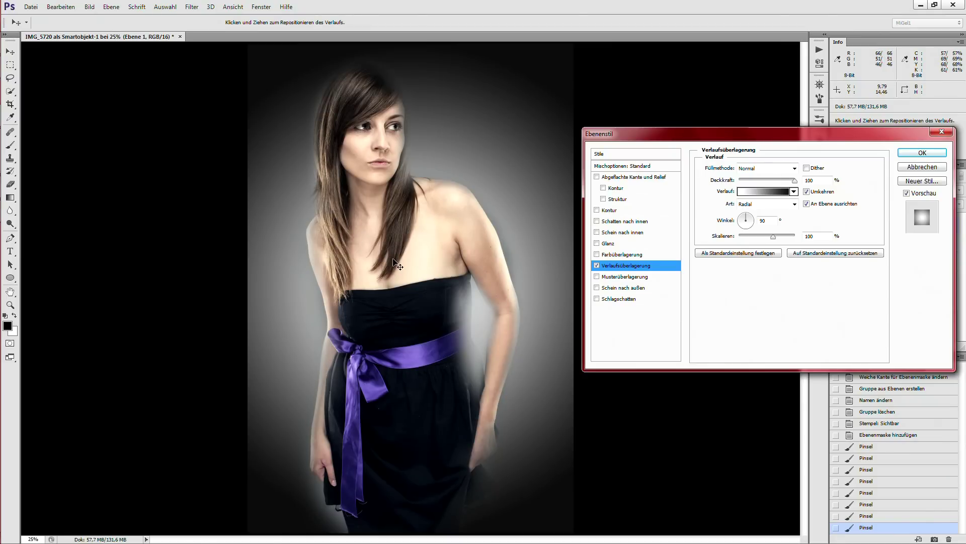
# Step: Drag on the canvas to centre the radial glow behind the woman
pyautogui.moveTo(395, 257)
pyautogui.mouseDown()
pyautogui.moveTo(408, 201)
pyautogui.moveTo(388, 283)
pyautogui.moveTo(381, 228)
pyautogui.mouseUp()
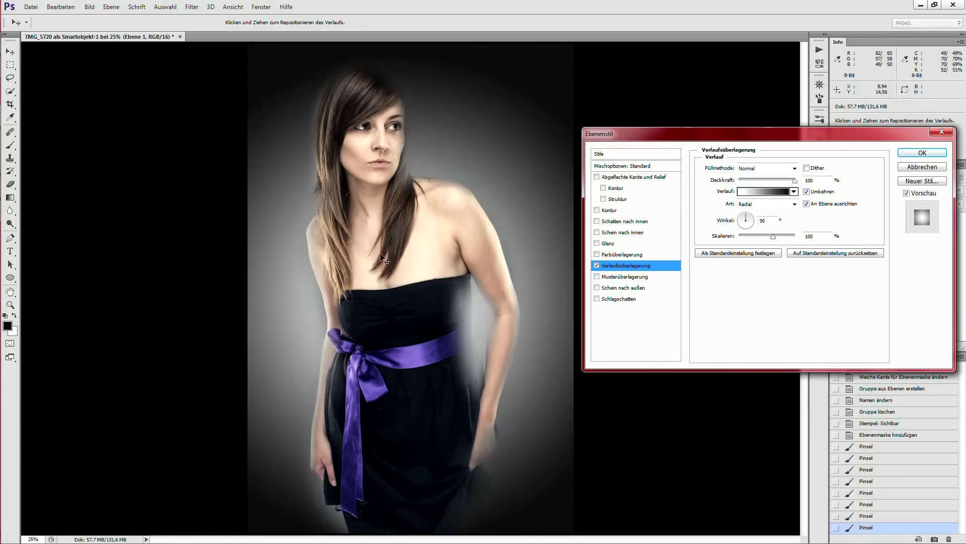
pyautogui.moveTo(377, 225); pyautogui.dragTo(380, 229)
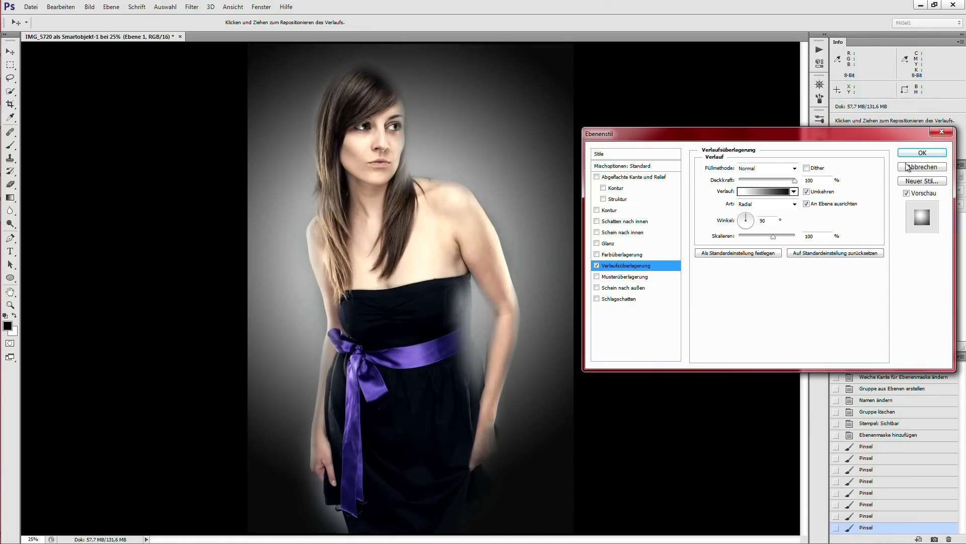
pyautogui.moveTo(722, 128); pyautogui.dragTo(546, 143)
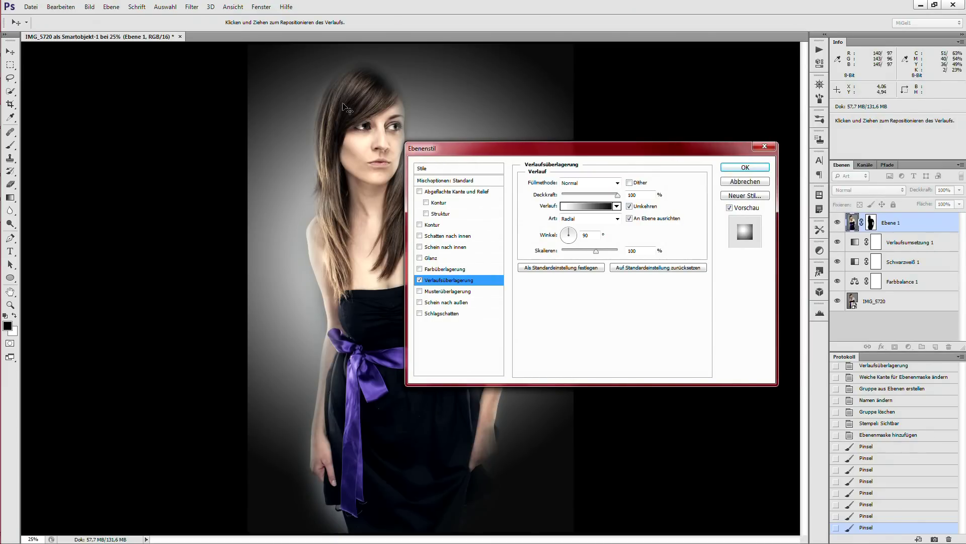
pyautogui.moveTo(545, 146); pyautogui.dragTo(698, 132)
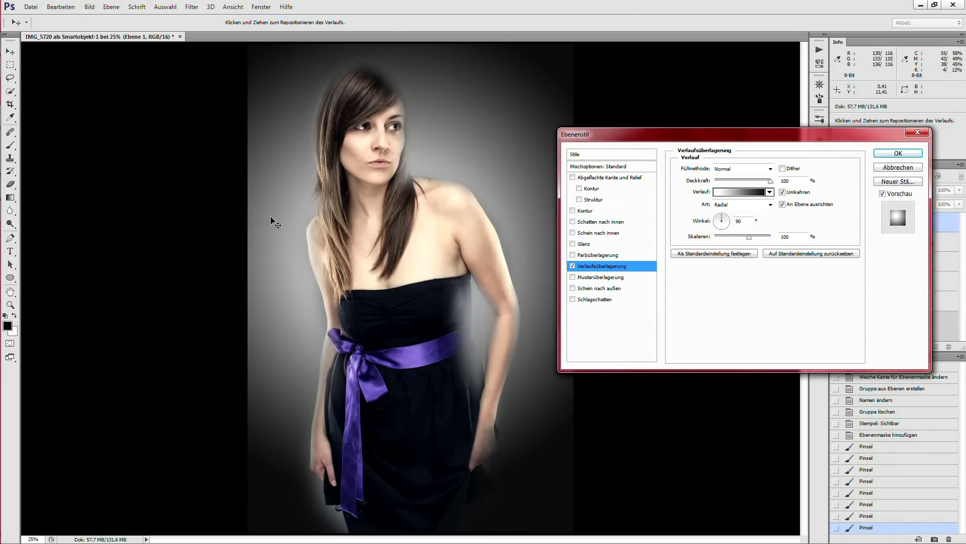
pyautogui.moveTo(425, 252)
pyautogui.mouseDown()
pyautogui.moveTo(434, 218)
pyautogui.moveTo(416, 241)
pyautogui.moveTo(419, 226)
pyautogui.mouseUp()
# Step: Set the gradient angle to 0° and enlarge its scale to about 138%
pyautogui.moveTo(815, 138); pyautogui.dragTo(846, 146)
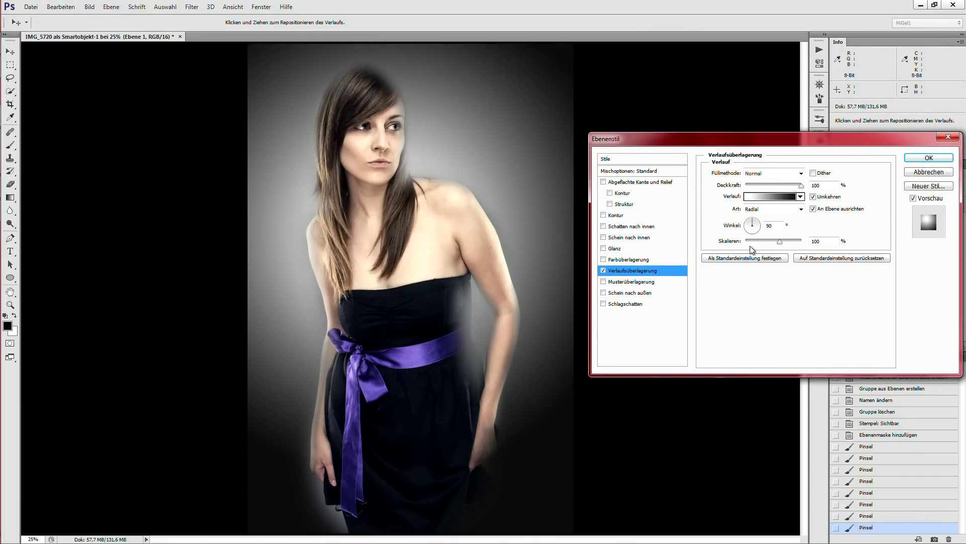
pyautogui.moveTo(781, 244); pyautogui.dragTo(783, 244)
pyautogui.moveTo(759, 221)
pyautogui.mouseDown()
pyautogui.moveTo(751, 244)
pyautogui.moveTo(765, 232)
pyautogui.mouseUp()
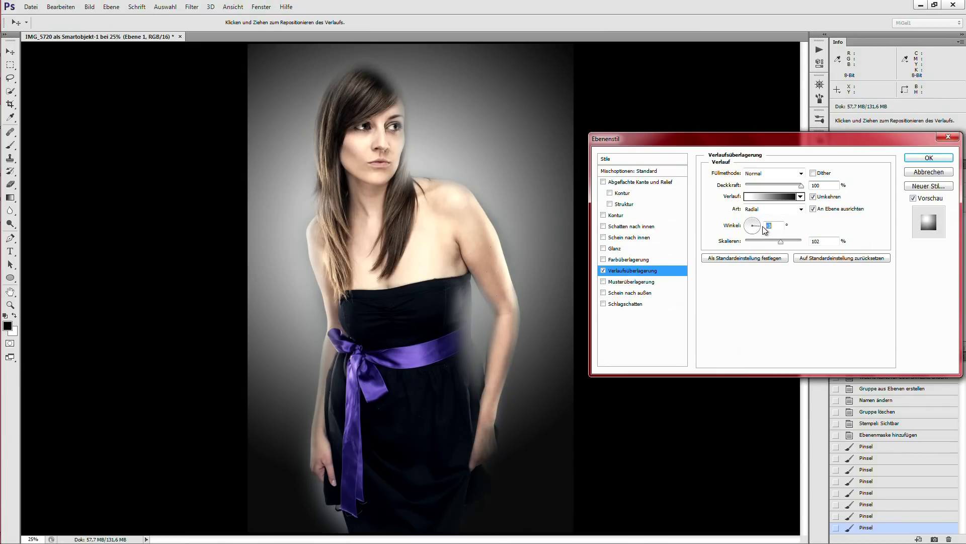
pyautogui.write('0')
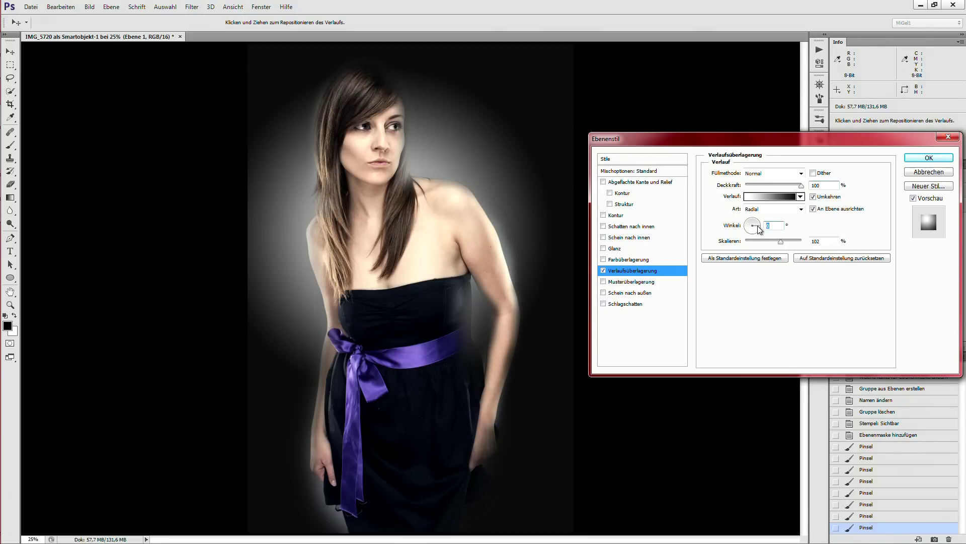
pyautogui.moveTo(780, 243); pyautogui.dragTo(797, 242)
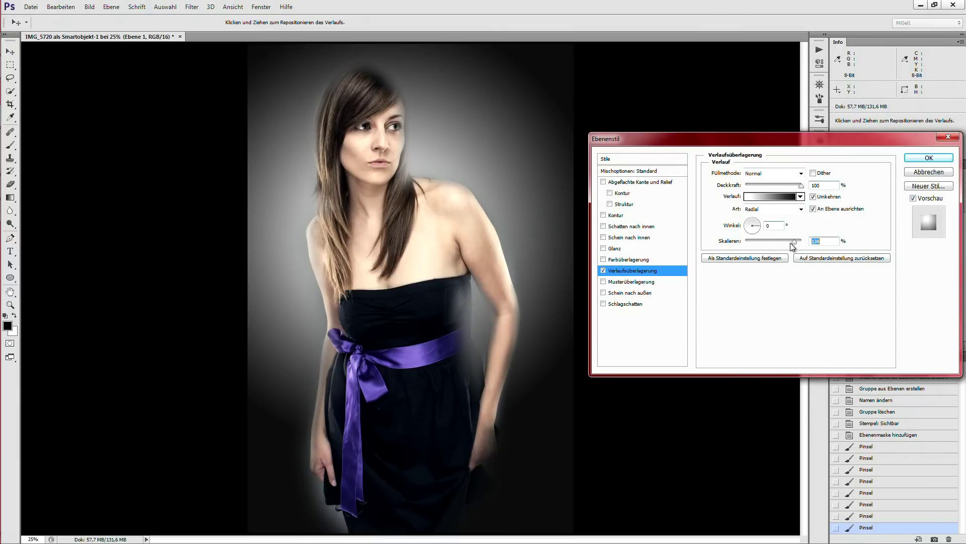
pyautogui.moveTo(743, 141); pyautogui.dragTo(734, 166)
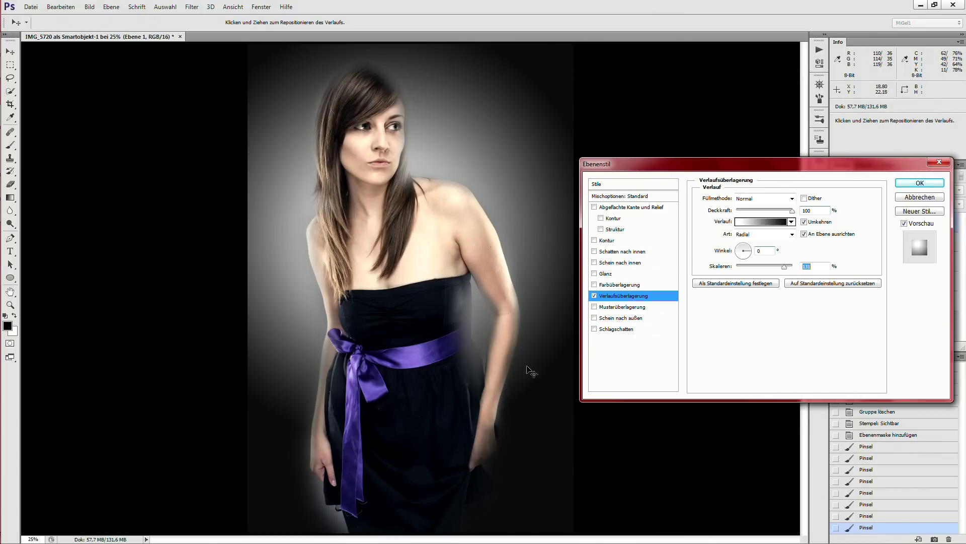
# Step: Compare Weiches Licht and Ineinanderkopieren blend modes for the gradient overlay
pyautogui.click(761, 199)
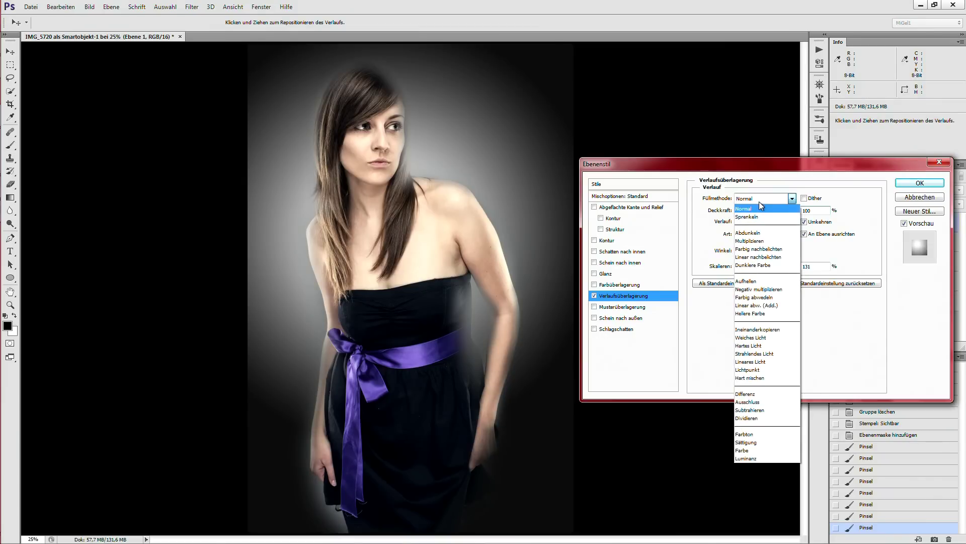
pyautogui.click(773, 344)
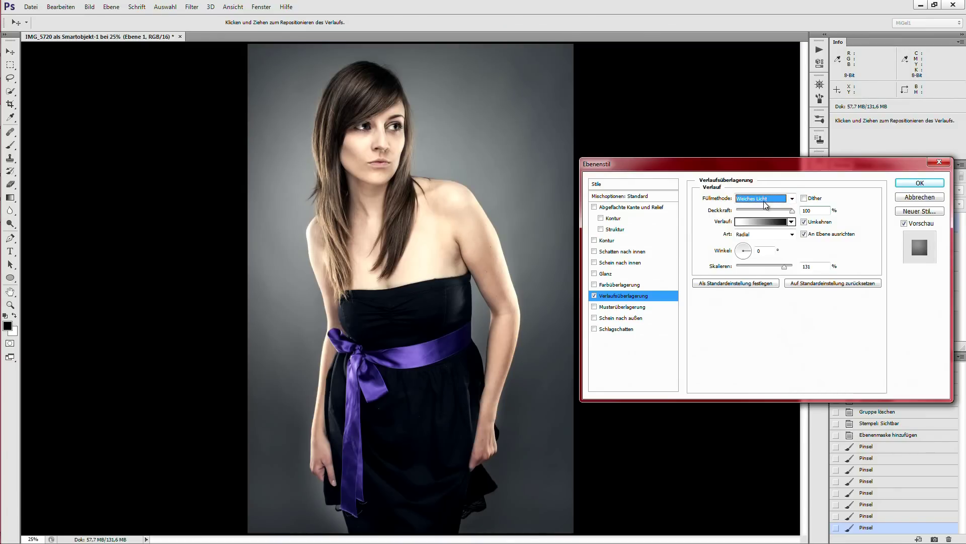
pyautogui.click(765, 201)
pyautogui.click(773, 330)
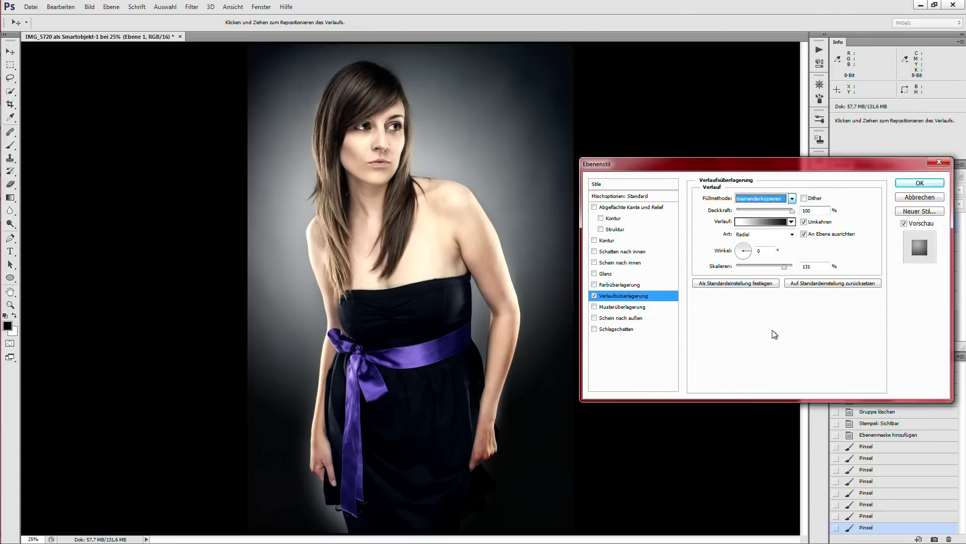
pyautogui.click(750, 200)
pyautogui.moveTo(677, 177); pyautogui.dragTo(681, 202)
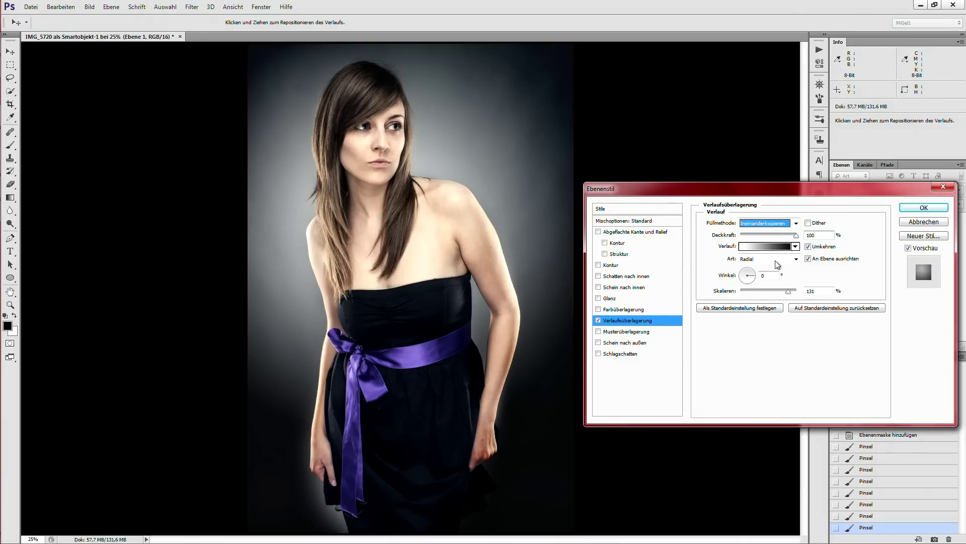
# Step: Settle on Weiches Licht blending and apply the gradient overlay style
pyautogui.click(772, 223)
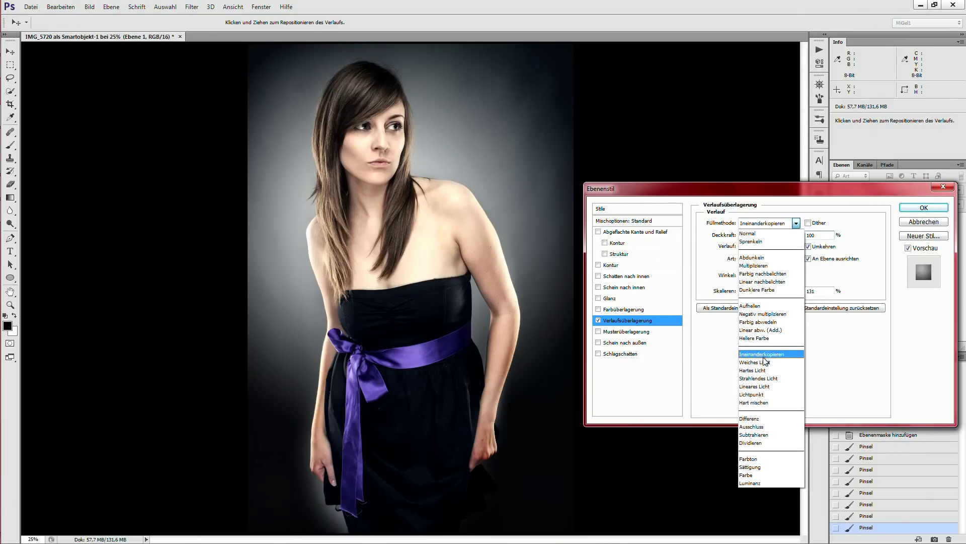
pyautogui.click(765, 363)
pyautogui.moveTo(738, 197)
pyautogui.mouseDown()
pyautogui.moveTo(727, 196)
pyautogui.moveTo(743, 203)
pyautogui.mouseUp()
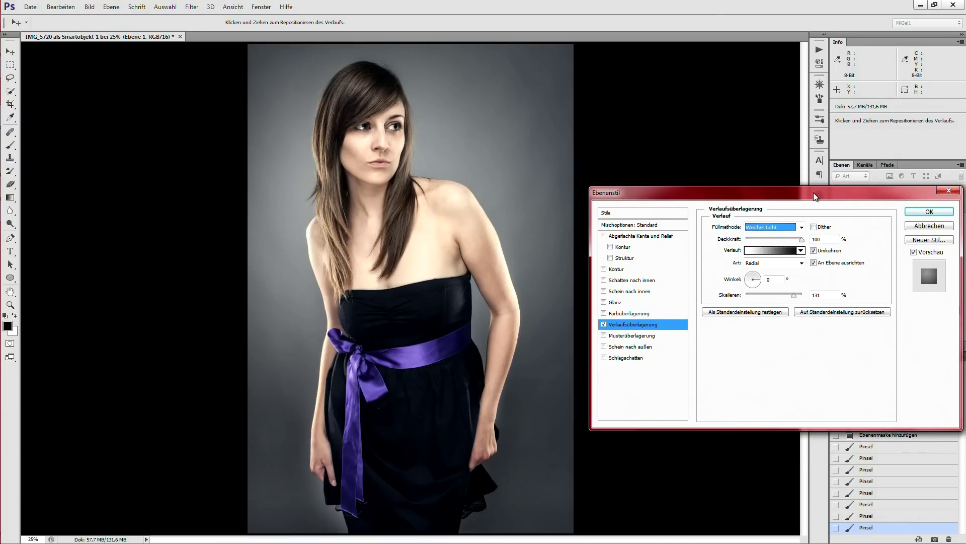
pyautogui.moveTo(814, 192); pyautogui.dragTo(720, 167)
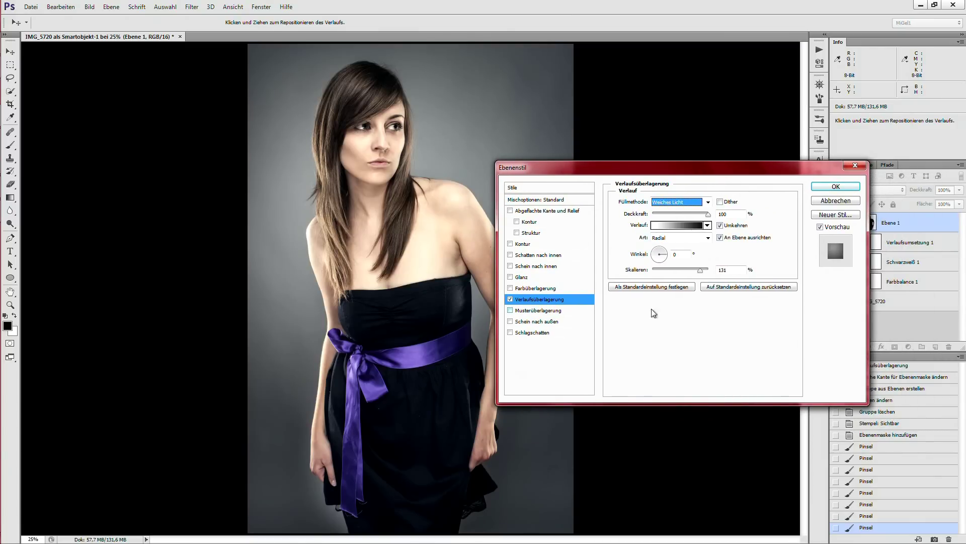
pyautogui.click(825, 192)
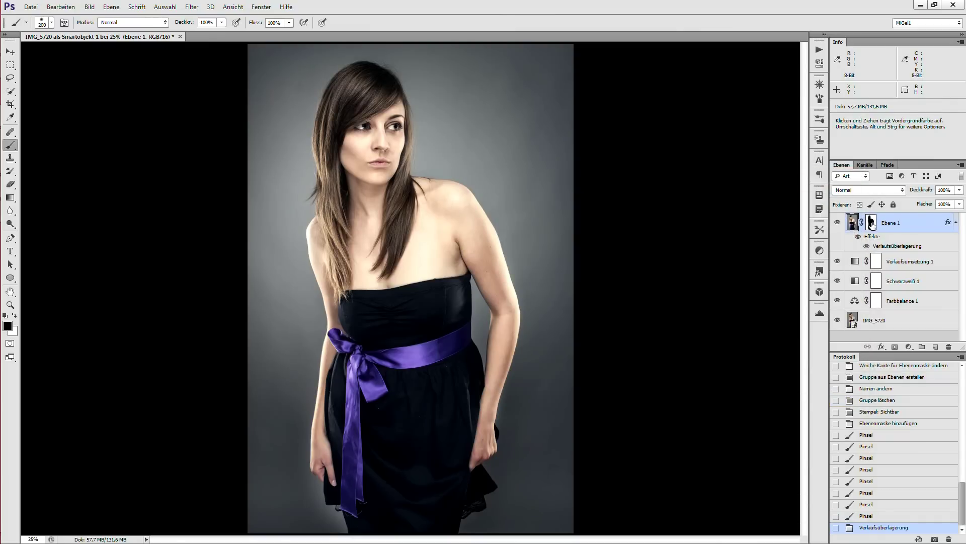
# Step: Paint white on Ebene 1's mask with 300 and 175 px brushes to restore the dress hem
pyautogui.click(871, 224)
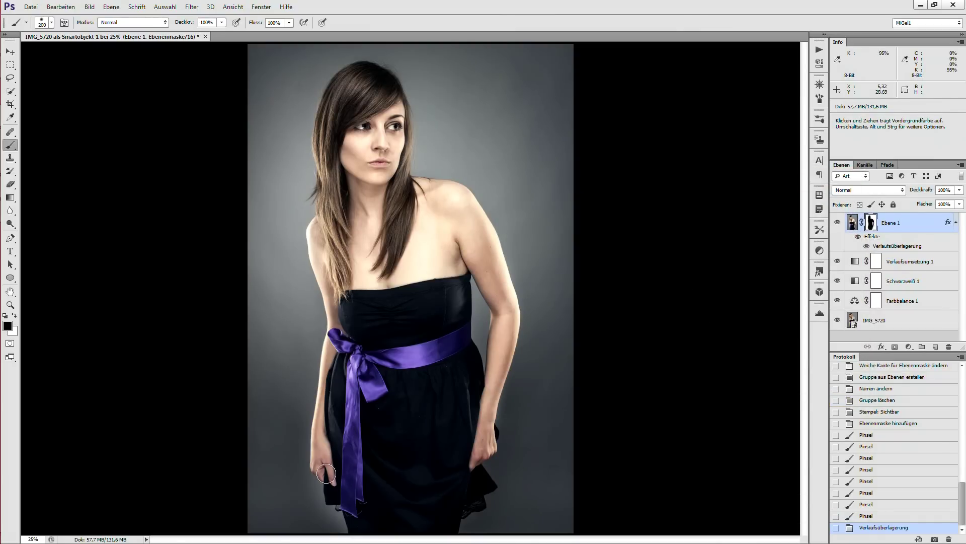
pyautogui.press('x')
pyautogui.press(']')
pyautogui.press(']')
pyautogui.moveTo(329, 521); pyautogui.dragTo(333, 518)
pyautogui.press('[')
pyautogui.press('[')
pyautogui.press('[')
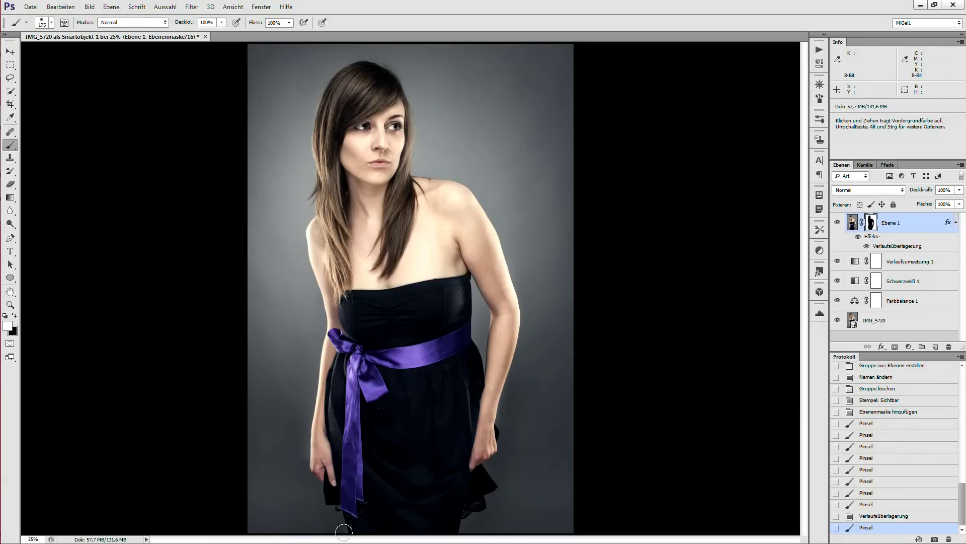
pyautogui.moveTo(455, 531); pyautogui.dragTo(474, 520)
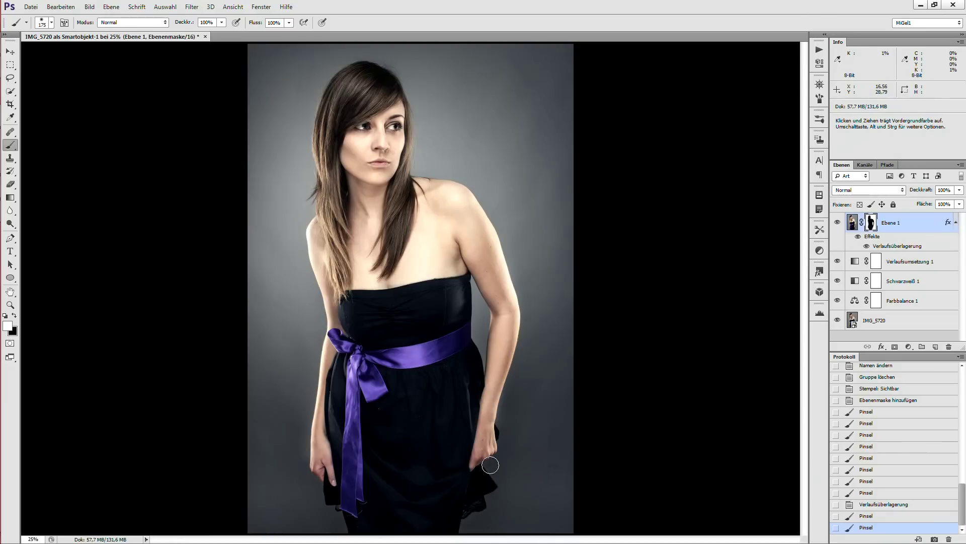
pyautogui.click(507, 436)
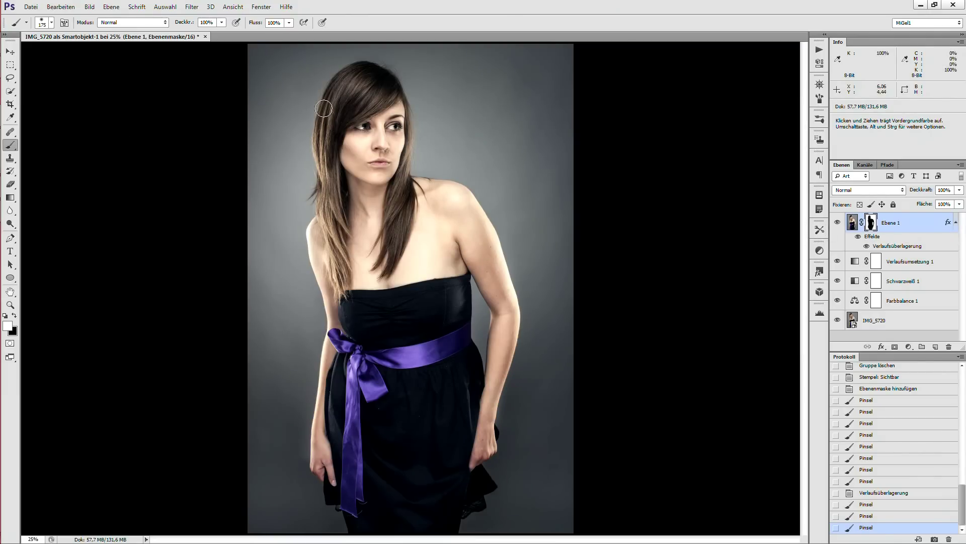
pyautogui.click(10, 91)
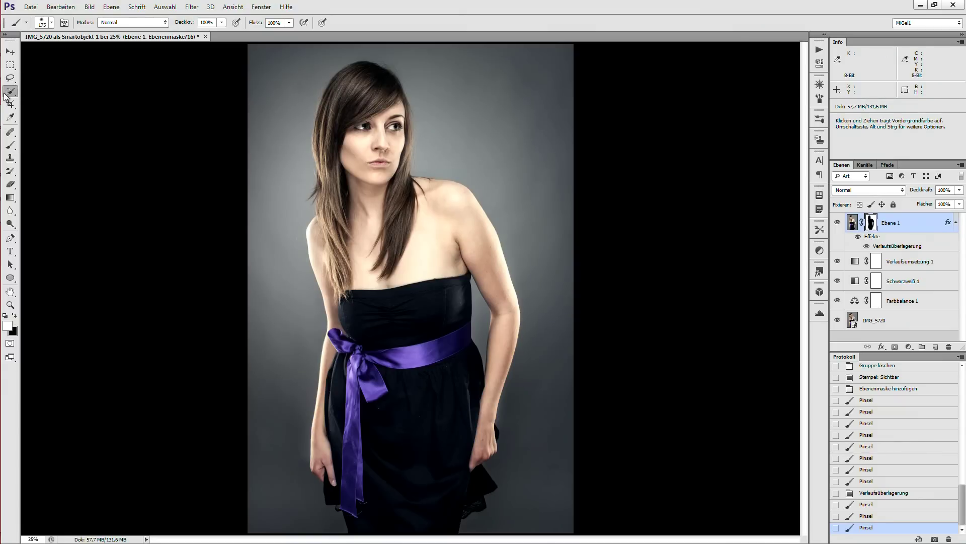
# Step: Paint black with a 150 px brush on Ebene 1's mask along the woman's arm edge
pyautogui.rightClick(10, 95)
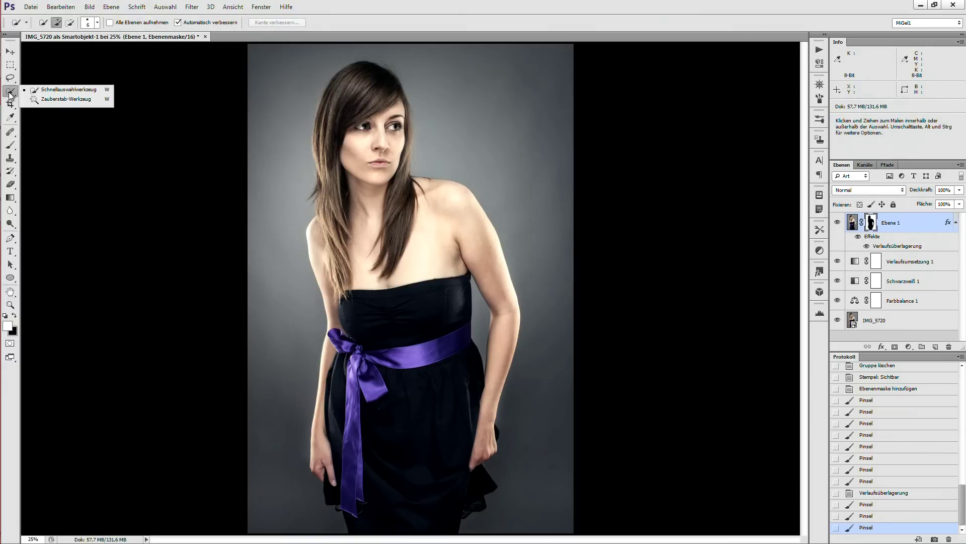
pyautogui.click(68, 89)
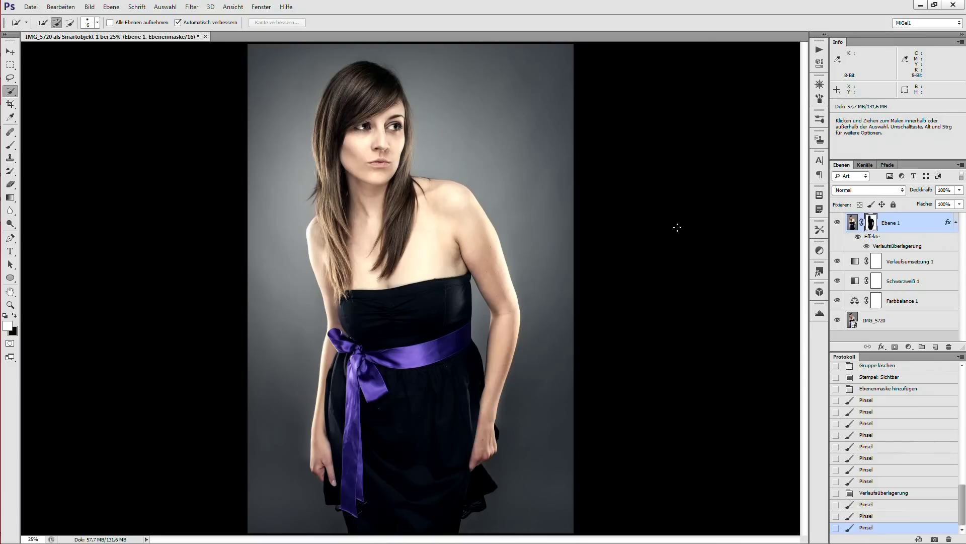
pyautogui.press('b')
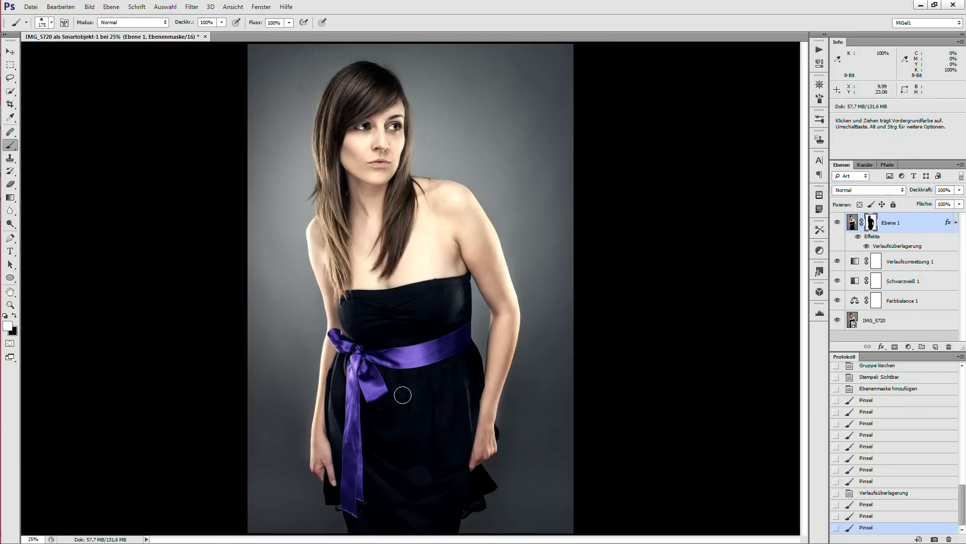
pyautogui.press(']')
pyautogui.press(']')
pyautogui.press('[')
pyautogui.press('[')
pyautogui.press('[')
pyautogui.press('x')
pyautogui.press('x')
pyautogui.moveTo(476, 281); pyautogui.dragTo(479, 353)
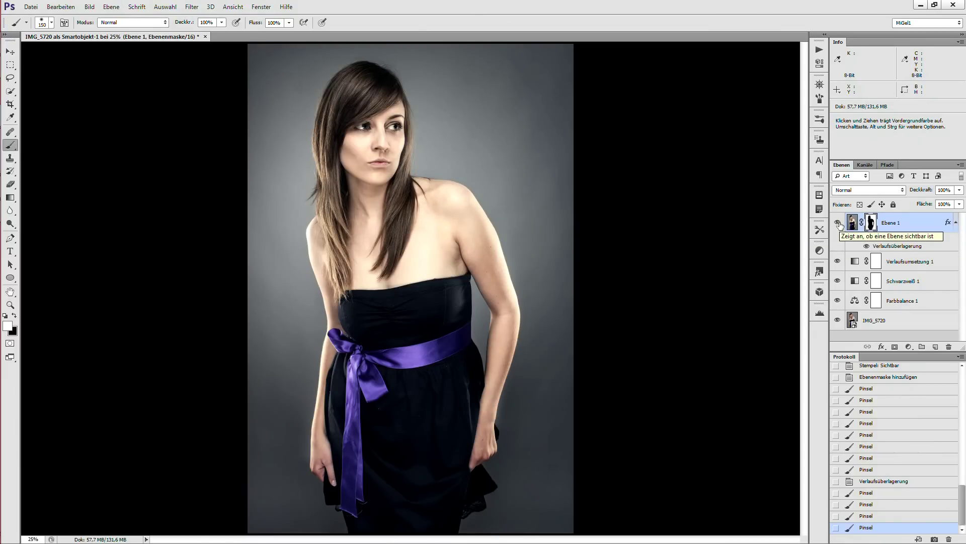
pyautogui.click(838, 223)
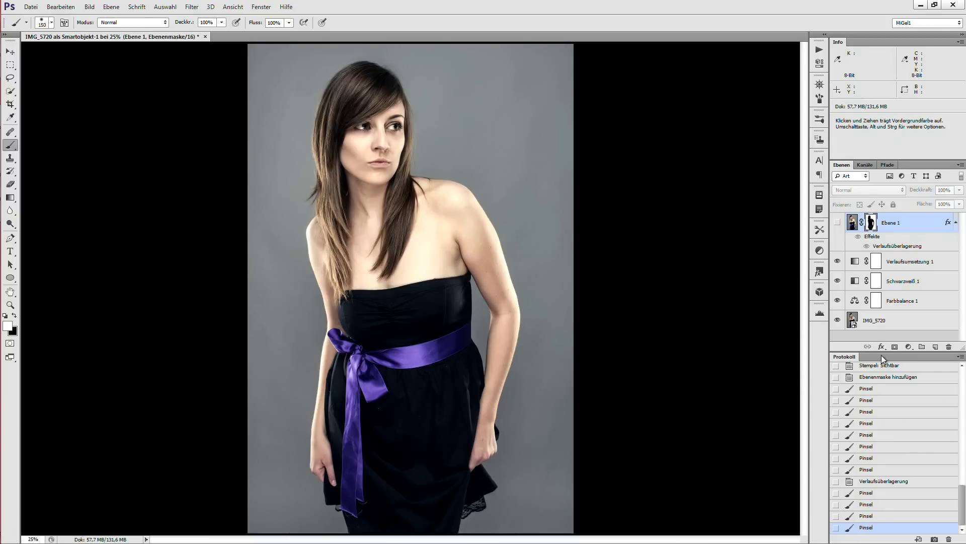
pyautogui.click(838, 224)
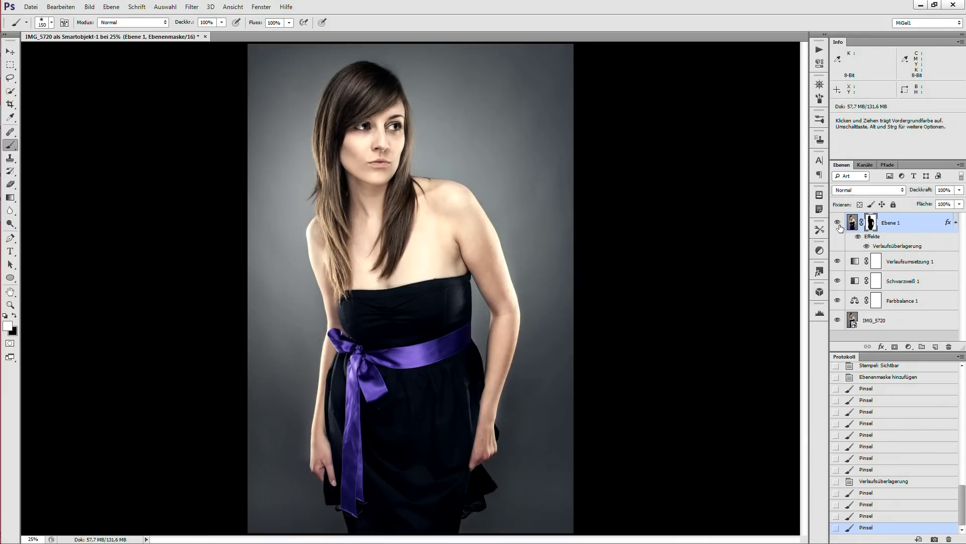
pyautogui.click(838, 223)
pyautogui.click(838, 223)
pyautogui.click(838, 223)
pyautogui.click(838, 223)
pyautogui.click(839, 224)
# Step: Scale Ebene 1's gradient overlay to 109% and centre the glow on the chest and shoulders
pyautogui.doubleClick(928, 247)
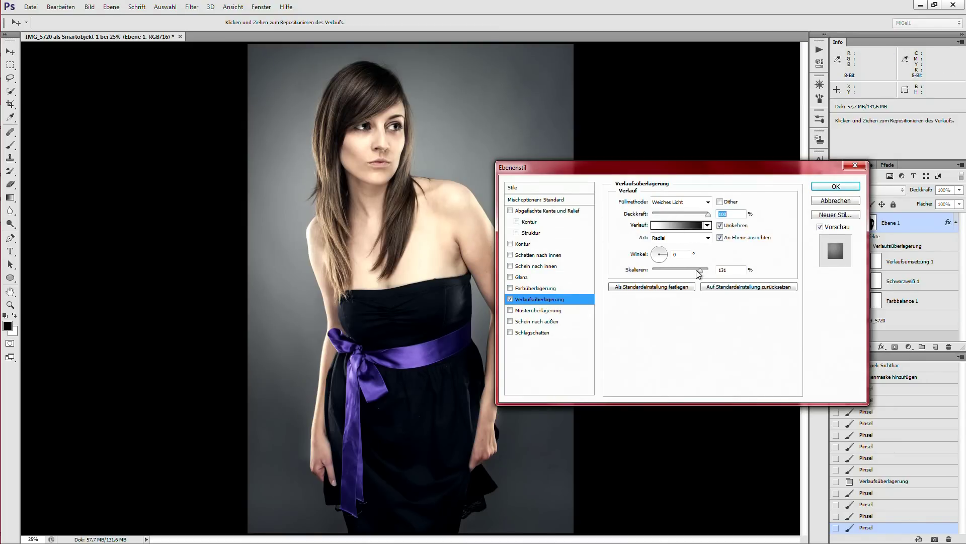
pyautogui.moveTo(697, 270); pyautogui.dragTo(687, 272)
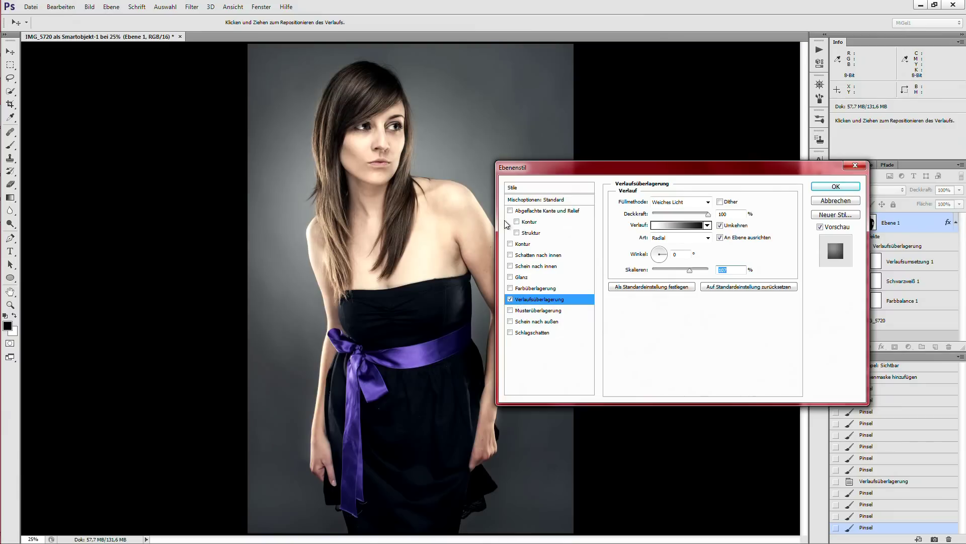
pyautogui.moveTo(403, 227)
pyautogui.mouseDown()
pyautogui.moveTo(401, 281)
pyautogui.moveTo(398, 194)
pyautogui.mouseUp()
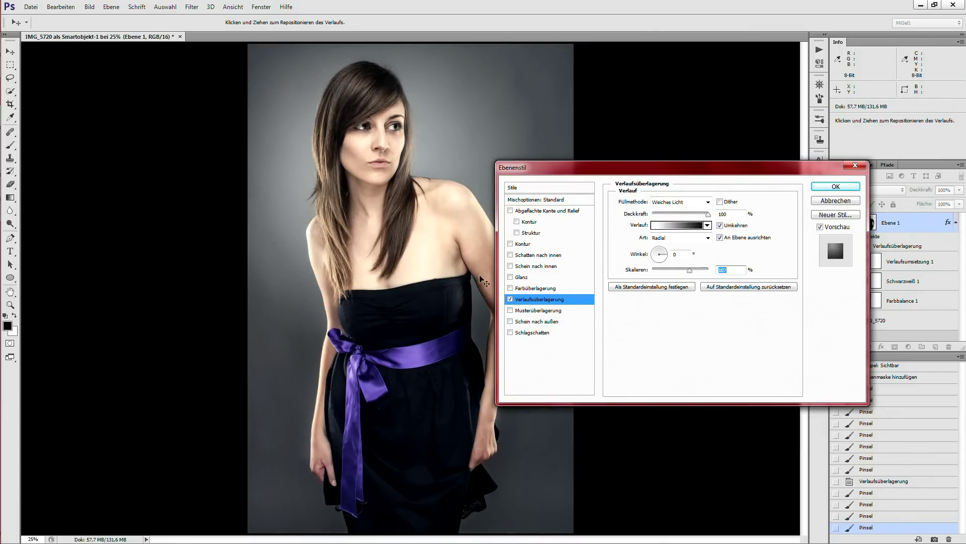
pyautogui.moveTo(400, 196)
pyautogui.mouseDown()
pyautogui.moveTo(431, 255)
pyautogui.moveTo(416, 328)
pyautogui.mouseUp()
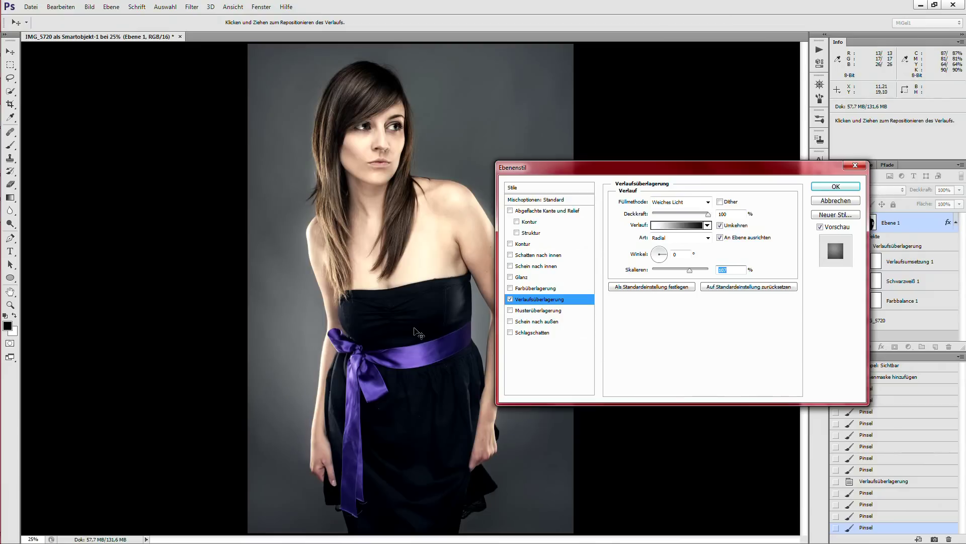
pyautogui.moveTo(690, 272); pyautogui.dragTo(690, 272)
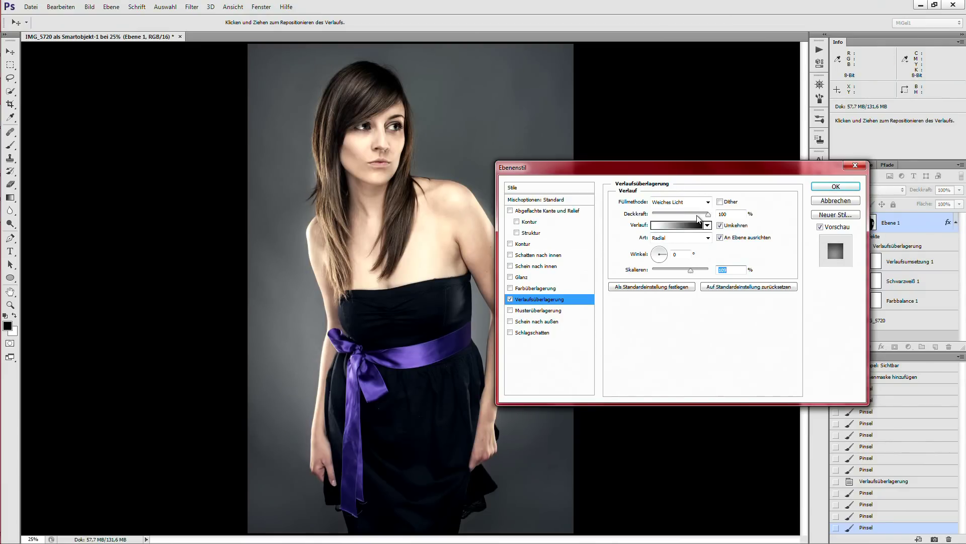
# Step: Adjust the gradient overlay opacity and commit the revised layer style
pyautogui.moveTo(707, 215); pyautogui.dragTo(664, 225)
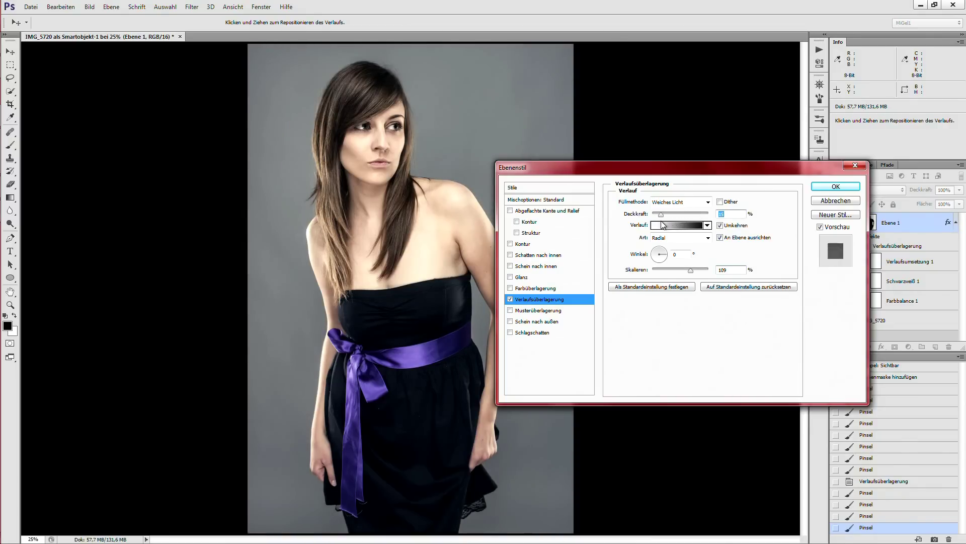
pyautogui.moveTo(663, 217); pyautogui.dragTo(723, 220)
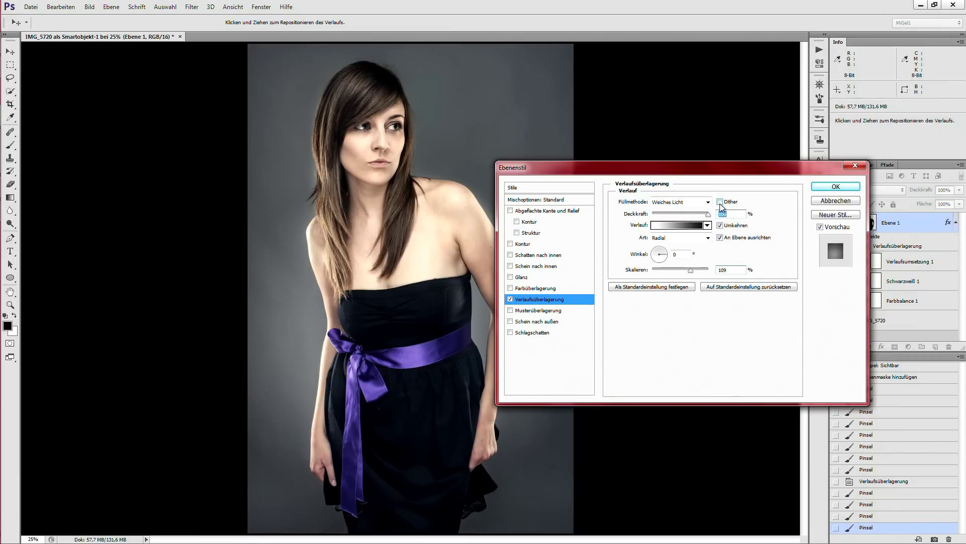
pyautogui.moveTo(722, 176)
pyautogui.mouseDown()
pyautogui.moveTo(637, 208)
pyautogui.moveTo(738, 169)
pyautogui.mouseUp()
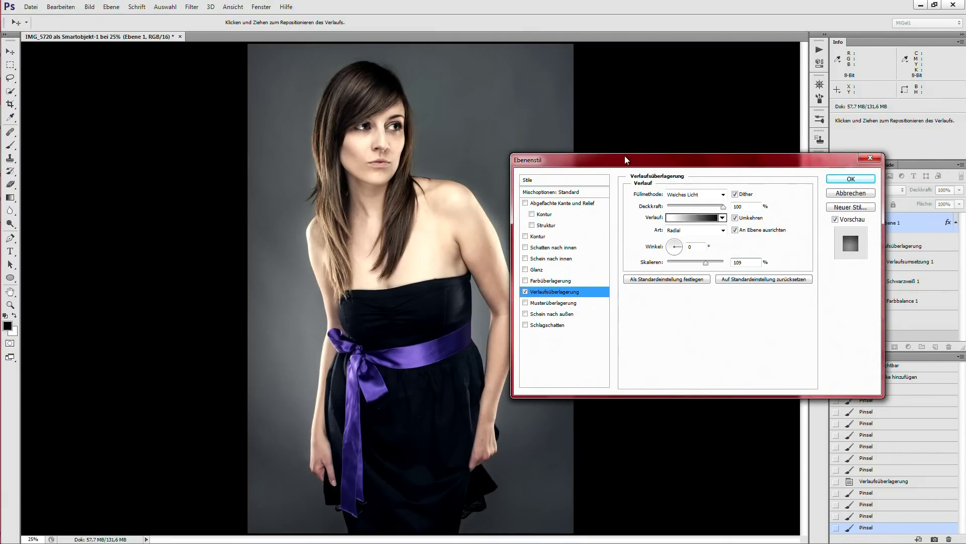
pyautogui.moveTo(625, 156)
pyautogui.mouseDown()
pyautogui.moveTo(646, 132)
pyautogui.moveTo(673, 132)
pyautogui.mouseUp()
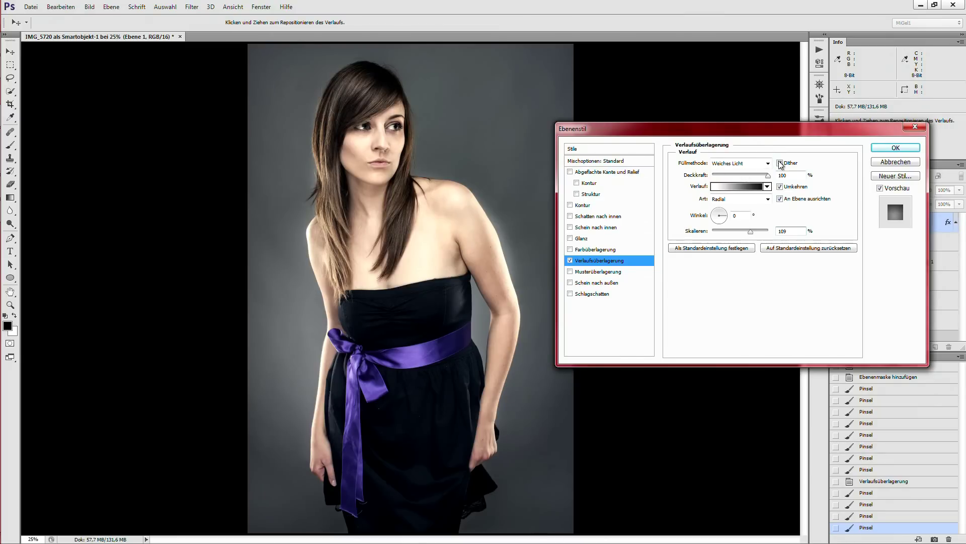
pyautogui.click(895, 147)
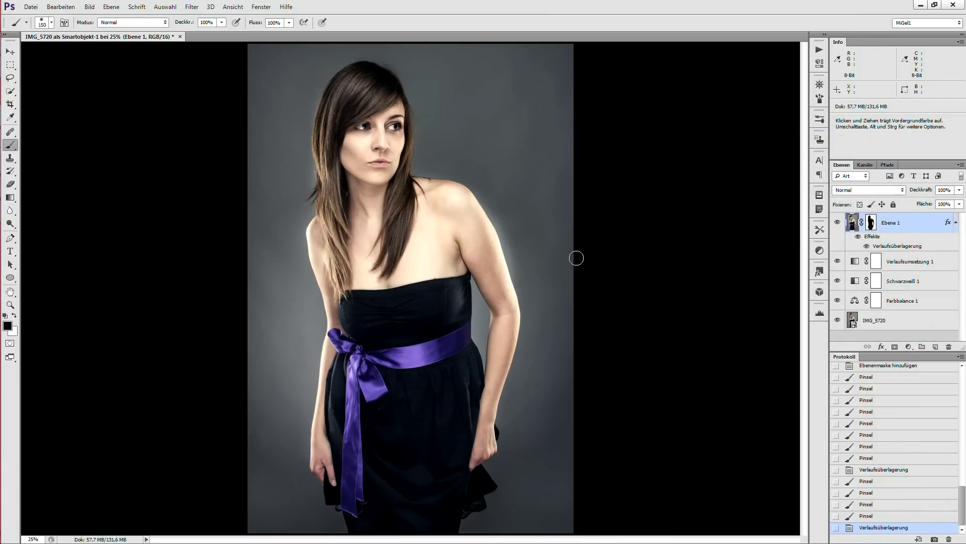
# Step: Undo a trial black stroke beside the arm, then target Ebene 1's mask with white
pyautogui.press(']')
pyautogui.press(']')
pyautogui.press(']')
pyautogui.moveTo(518, 243); pyautogui.dragTo(523, 258)
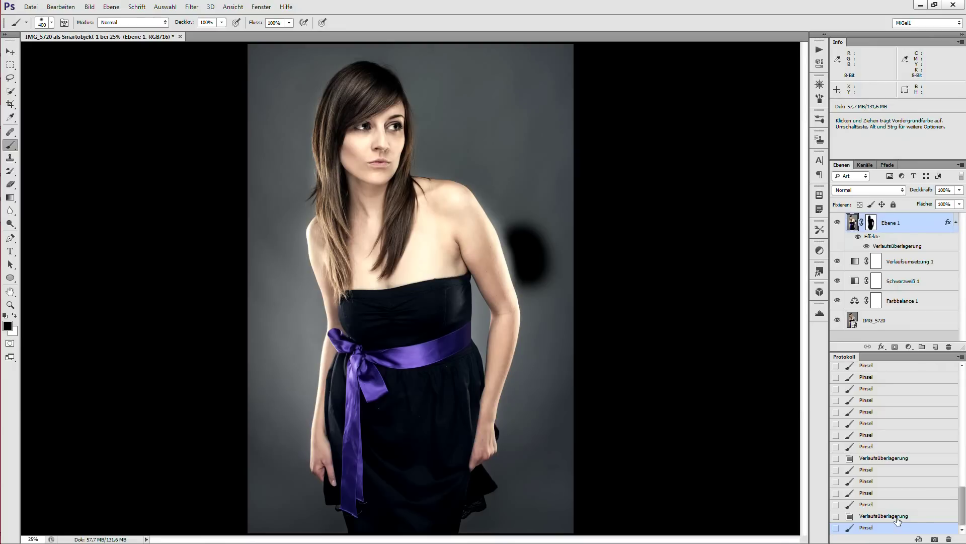
pyautogui.click(896, 516)
pyautogui.click(872, 223)
pyautogui.press('x')
# Step: Paint the mask along the arm and dress edge with a 200, then 175 brush
pyautogui.press('[')
pyautogui.press('[')
pyautogui.press('[')
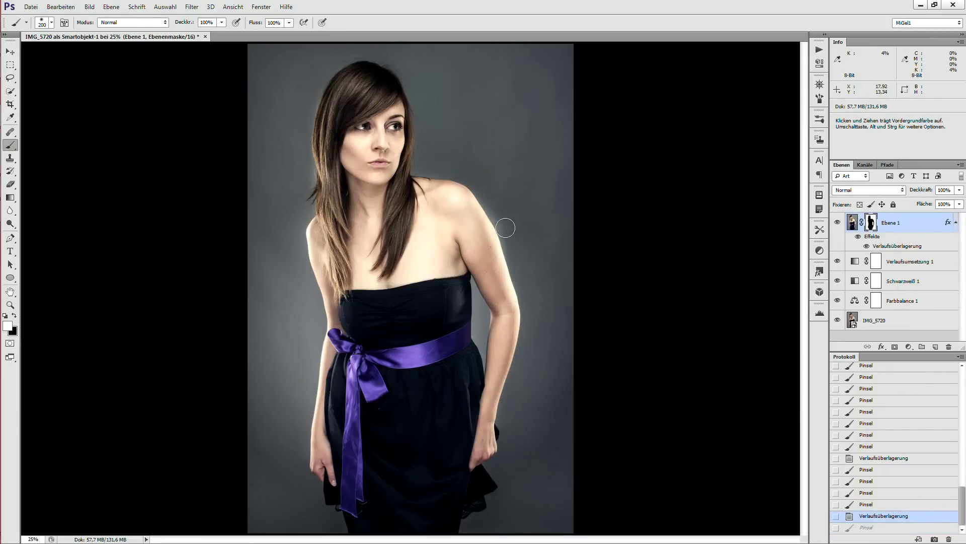
pyautogui.moveTo(487, 201); pyautogui.dragTo(485, 218)
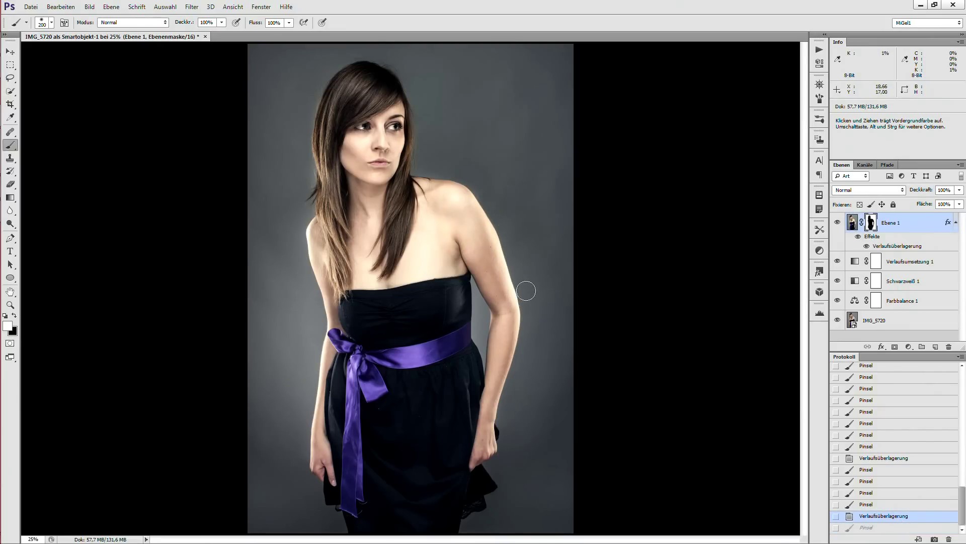
pyautogui.press('[')
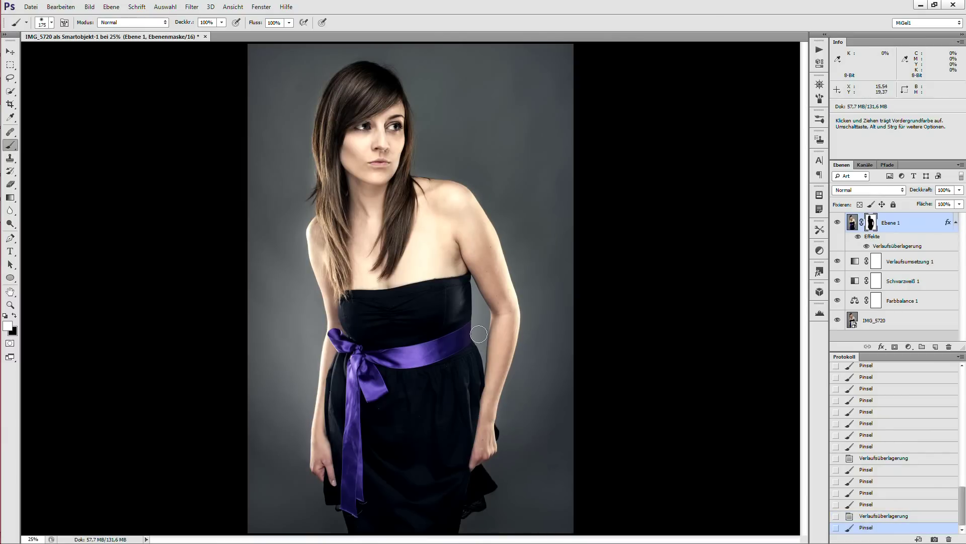
pyautogui.moveTo(480, 351); pyautogui.dragTo(481, 367)
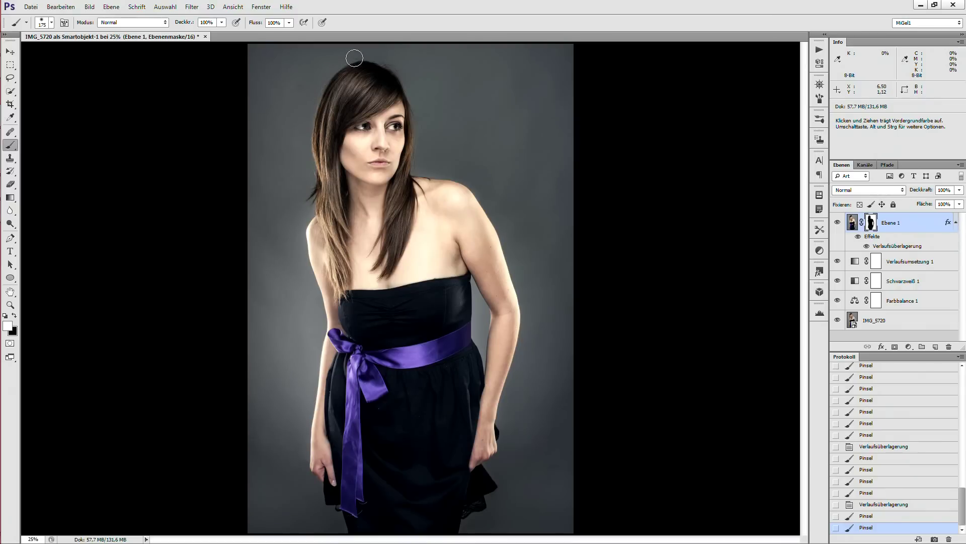
# Step: Paint the mask along the top and edge of the hair and touch up the dress hem
pyautogui.moveTo(309, 110); pyautogui.dragTo(397, 70)
pyautogui.moveTo(429, 108); pyautogui.dragTo(422, 170)
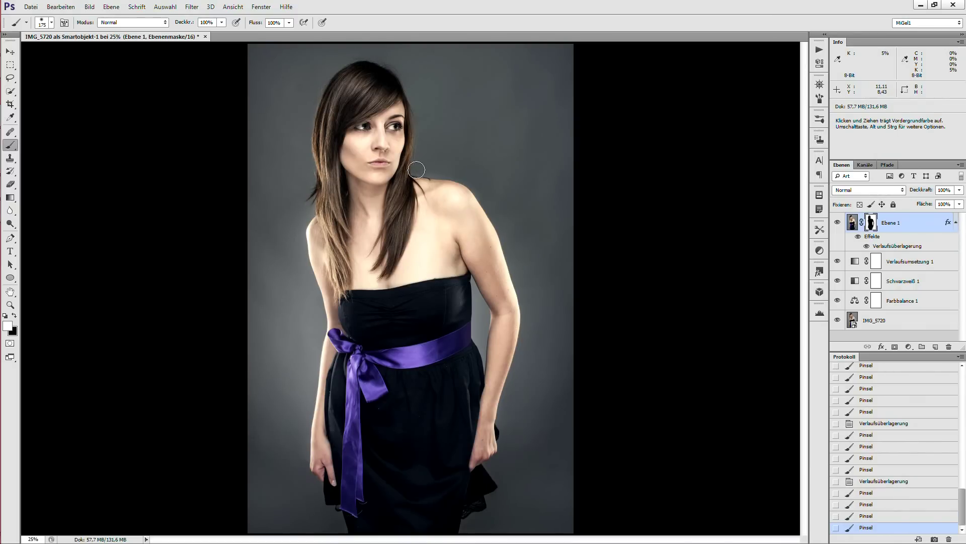
pyautogui.moveTo(467, 177); pyautogui.dragTo(473, 182)
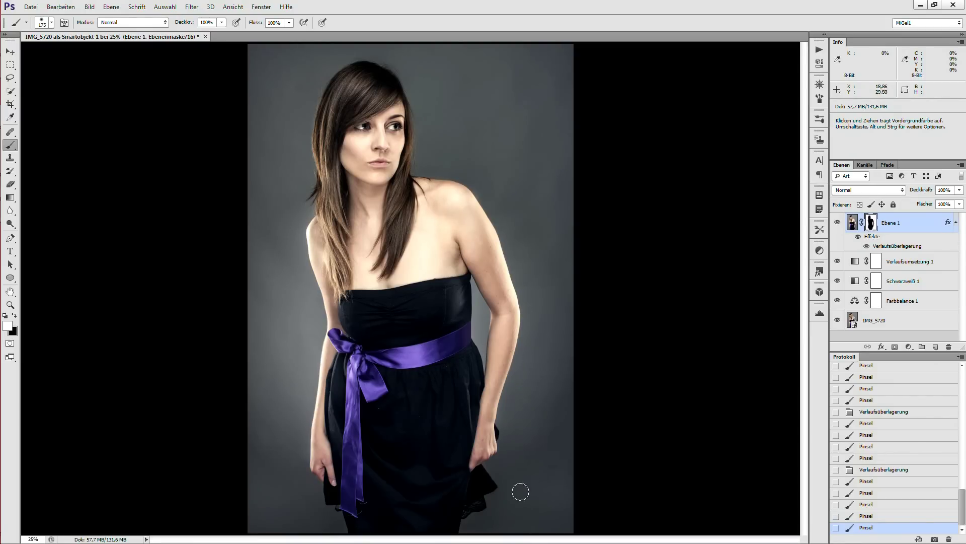
pyautogui.moveTo(491, 513); pyautogui.dragTo(466, 532)
pyautogui.moveTo(490, 470); pyautogui.dragTo(527, 500)
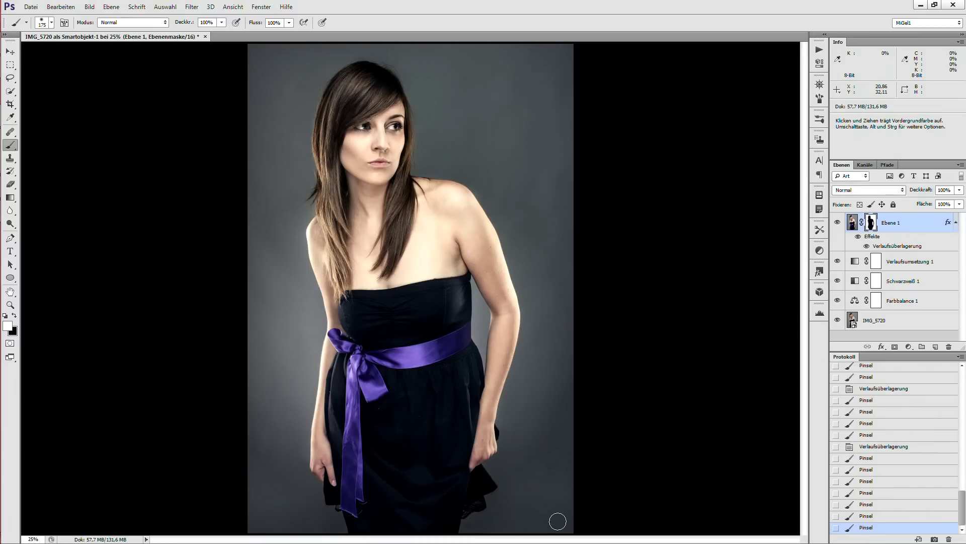
pyautogui.moveTo(334, 515); pyautogui.dragTo(340, 536)
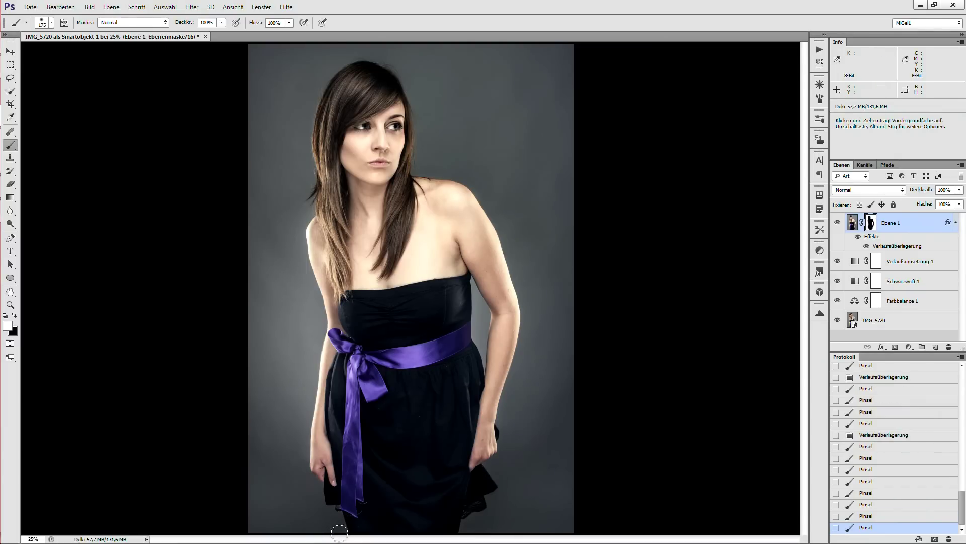
pyautogui.click(316, 493)
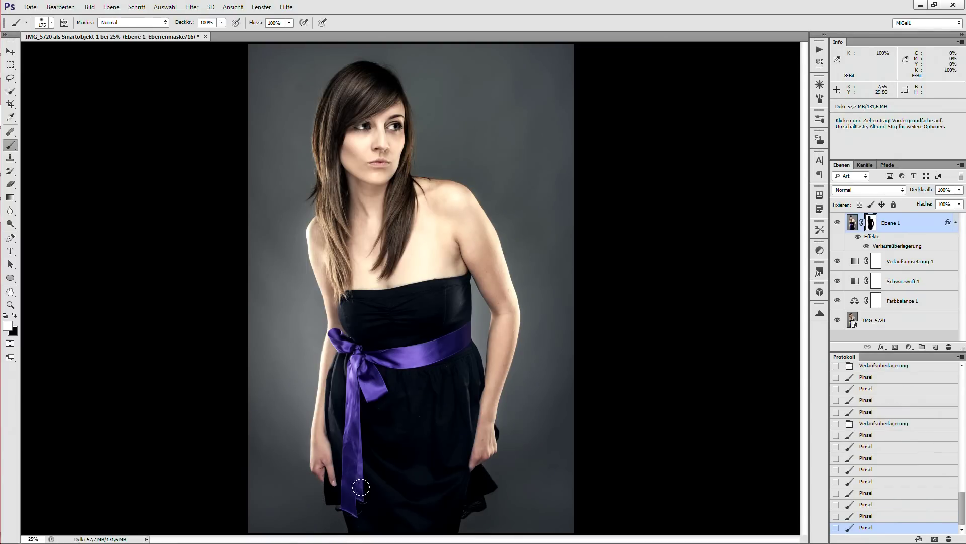